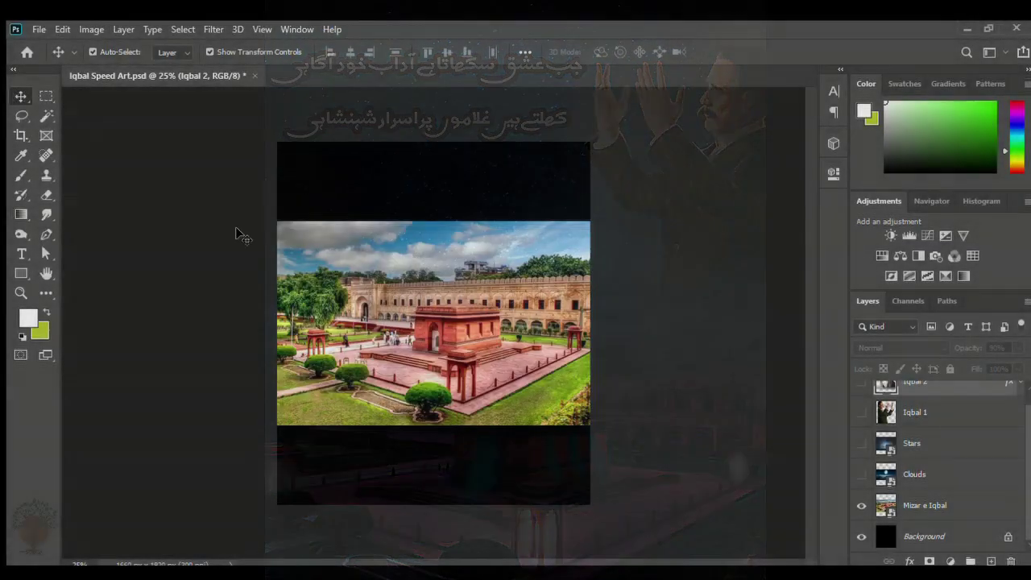
# Move the mausoleum photo down to the canvas bottom and show the Clouds layer raised above it.
pyautogui.moveTo(403, 310); pyautogui.dragTo(403, 391)
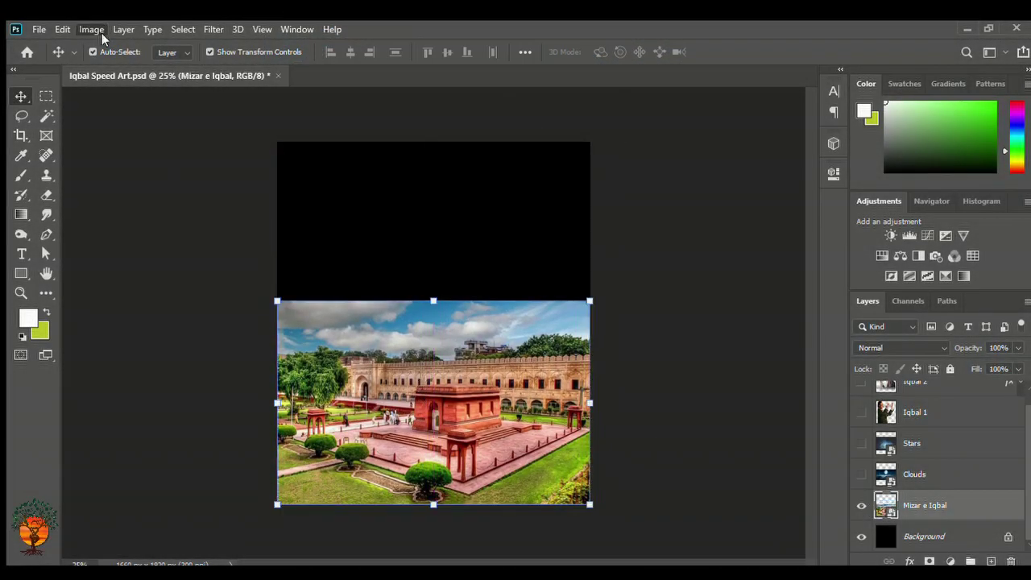
pyautogui.press('i')
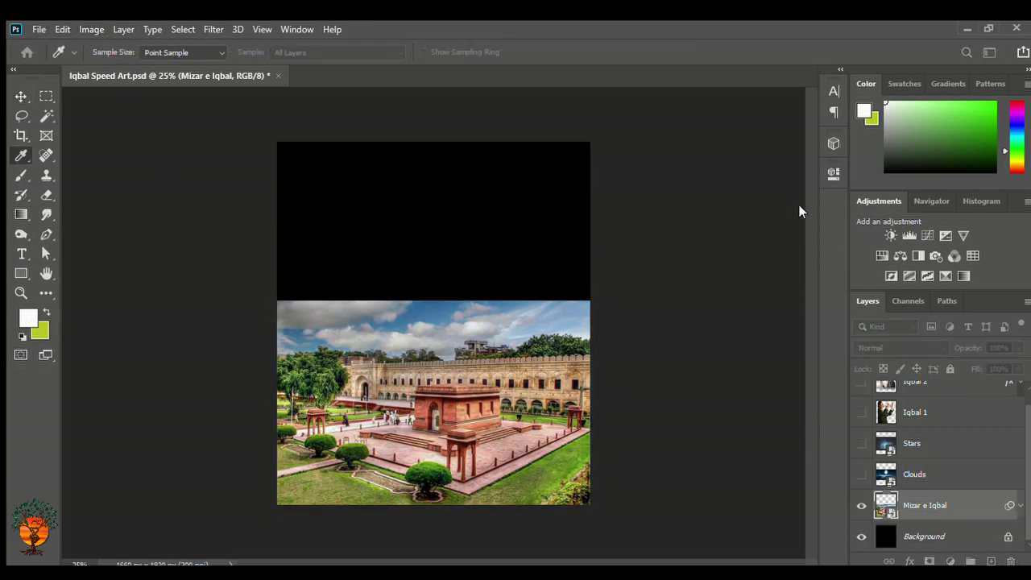
pyautogui.press('v')
pyautogui.click(862, 475)
pyautogui.moveTo(450, 278)
pyautogui.mouseDown()
pyautogui.moveTo(450, 226)
pyautogui.moveTo(449, 239)
pyautogui.mouseUp()
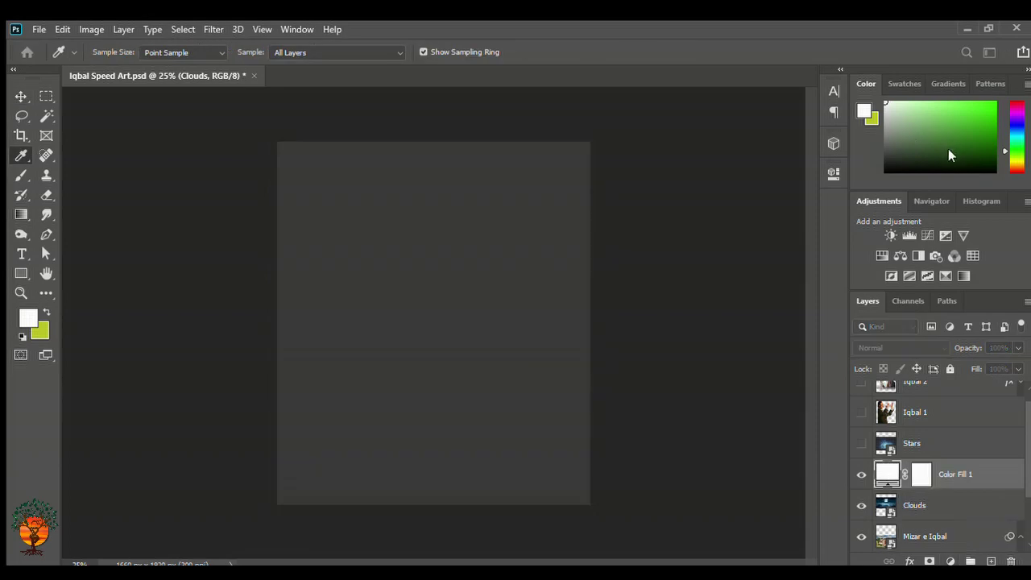
# Add a solid grey Color Fill layer above Clouds and select the Mizar e Iqbal layer.
pyautogui.press('Return')
pyautogui.click(870, 553)
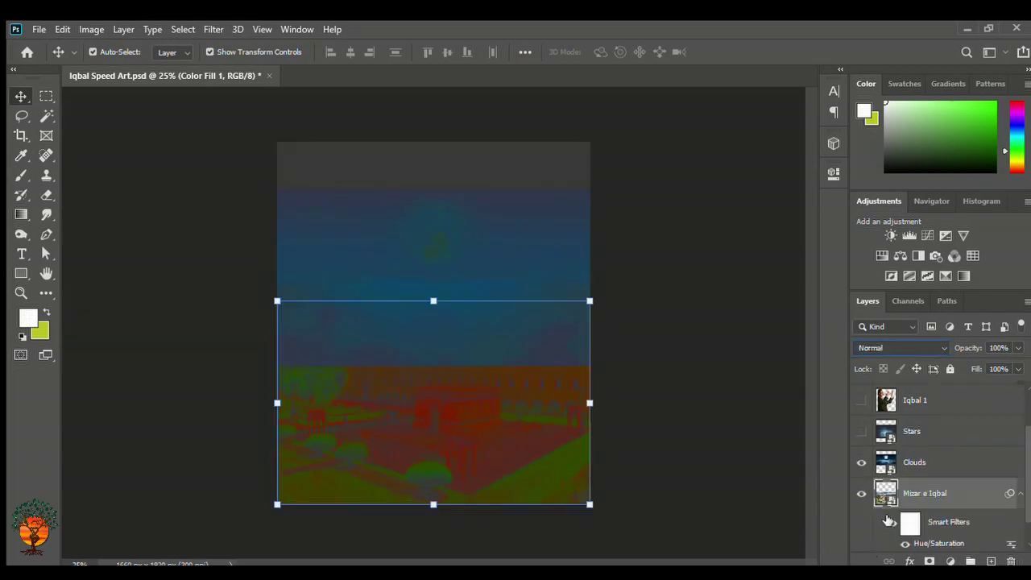
pyautogui.press('i')
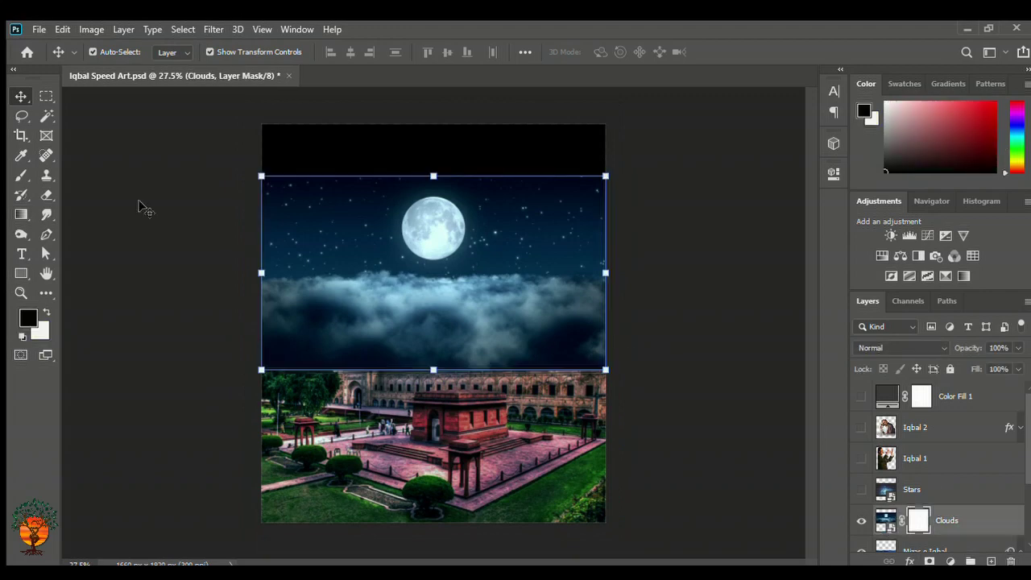
# Select the moon with the Quick Selection tool.
pyautogui.press('g')
pyautogui.press('v')
pyautogui.press('w')
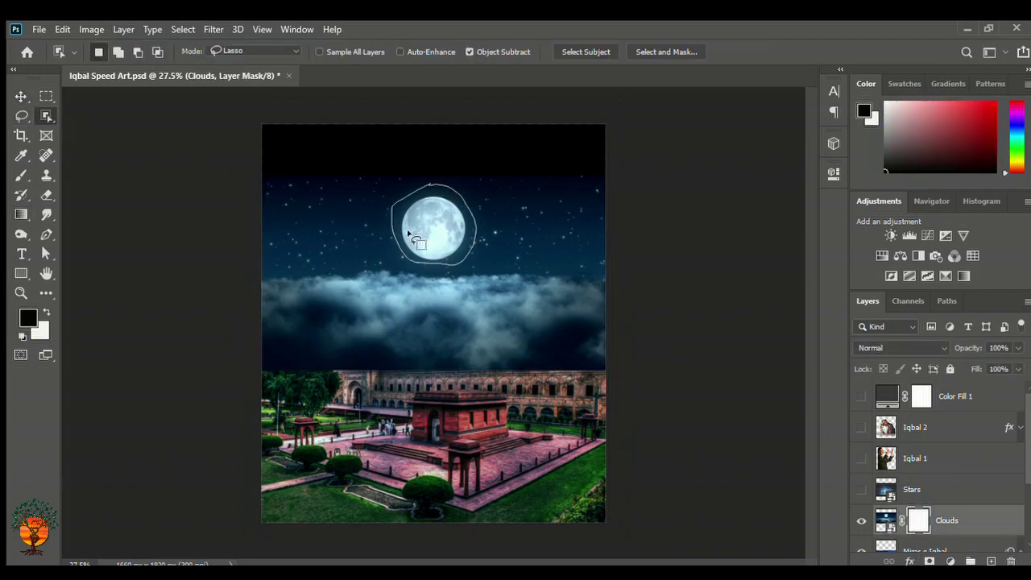
pyautogui.moveTo(417, 241); pyautogui.dragTo(409, 224)
pyautogui.scroll(3, 409, 224)
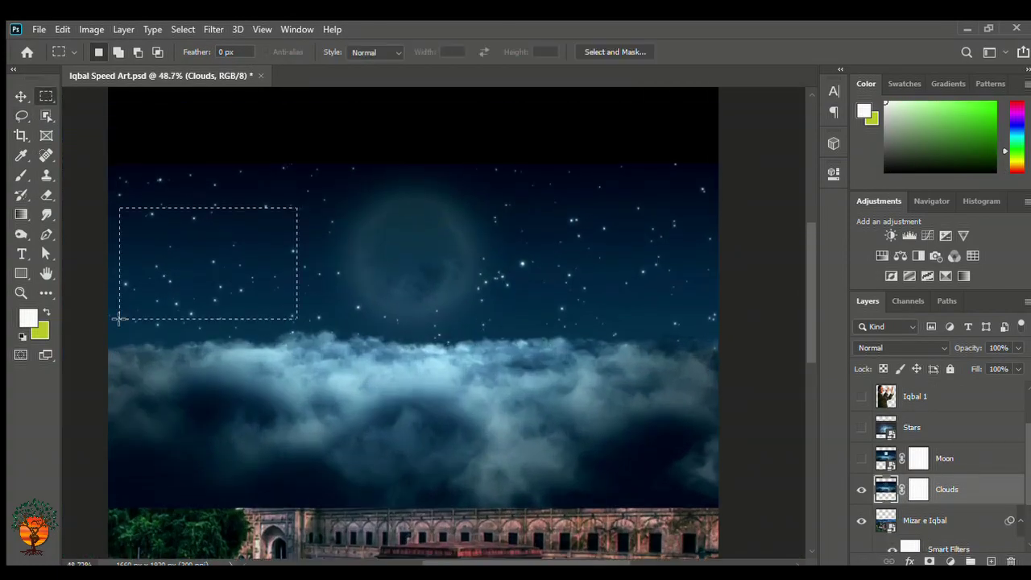
# Copy a star patch to a new layer and scale it to about 123% over the moon's spot.
pyautogui.hotkey('ctrl', 'j')
pyautogui.hotkey('ctrl', 't')
pyautogui.moveTo(207, 262); pyautogui.dragTo(423, 234)
pyautogui.moveTo(518, 308); pyautogui.dragTo(531, 326)
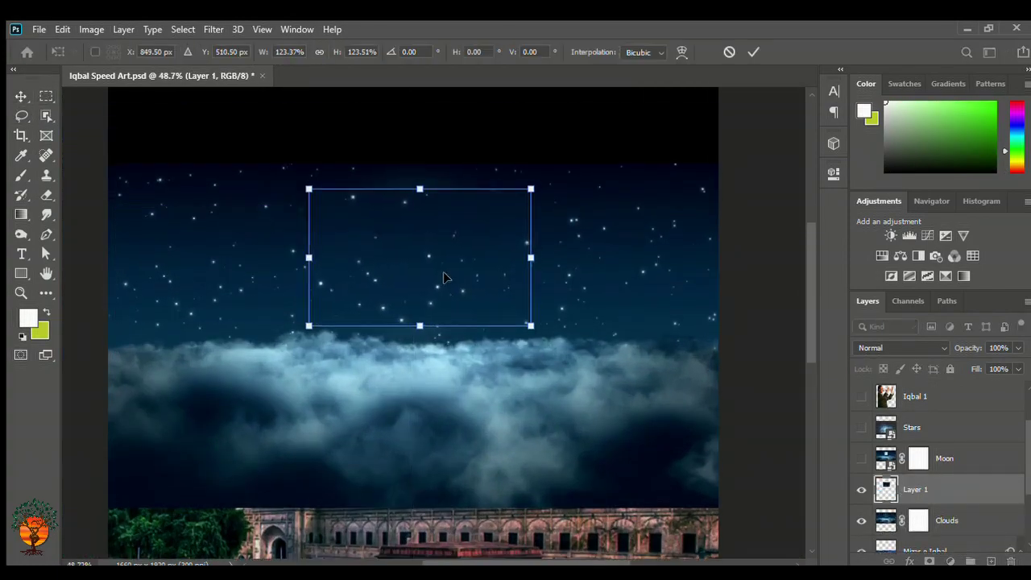
pyautogui.press('Return')
# Spot-heal the visible seam across the sky.
pyautogui.press('j')
pyautogui.scroll(5, 287, 272)
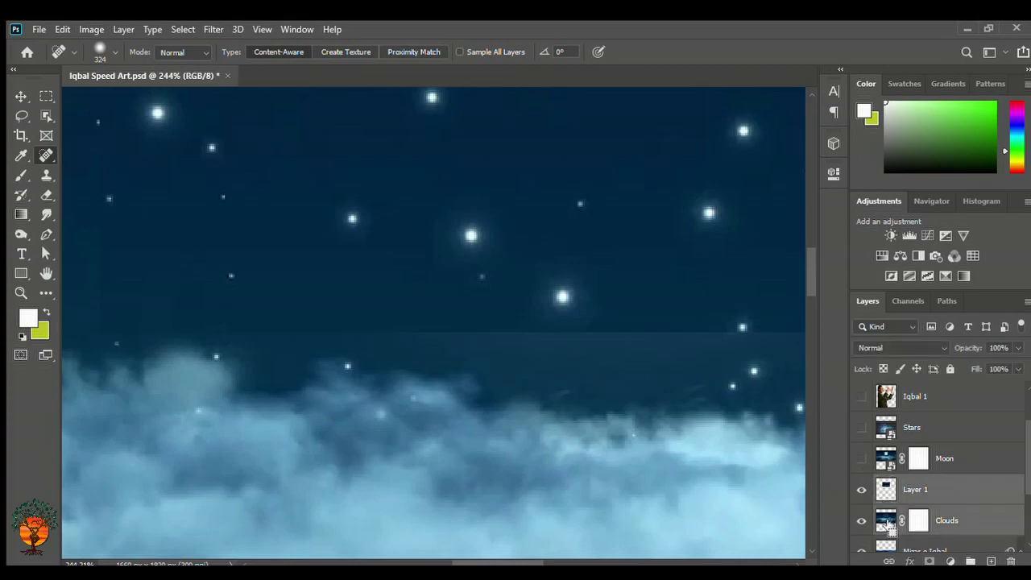
pyautogui.click(481, 306)
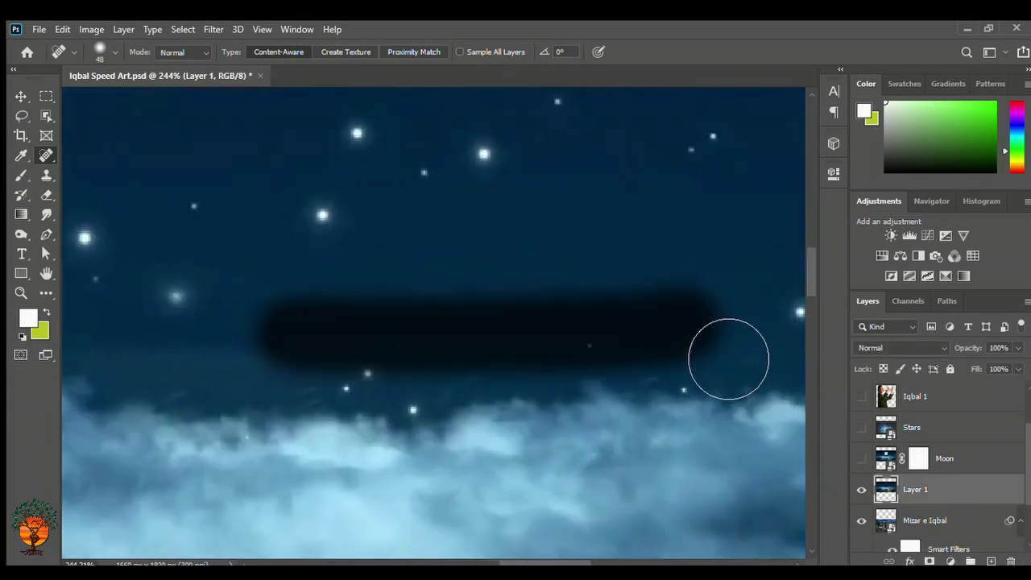
pyautogui.scroll(-5, 572, 265)
pyautogui.scroll(-2, 592, 322)
pyautogui.scroll(-3, 629, 346)
pyautogui.scroll(1, 642, 355)
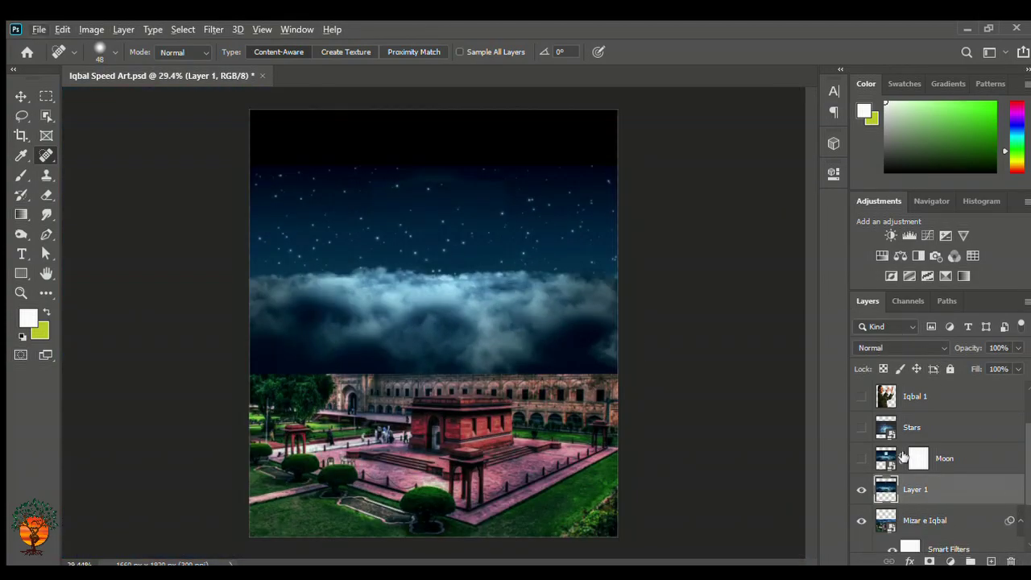
# Gradient-mask the Clouds layer to blend into the mausoleum and nudge the sky slightly lower.
pyautogui.press('g')
pyautogui.hotkey('ctrl', 'z')
pyautogui.moveTo(430, 525)
pyautogui.mouseDown()
pyautogui.moveTo(427, 343)
pyautogui.moveTo(417, 321)
pyautogui.mouseUp()
pyautogui.click(930, 562)
pyautogui.press('d')
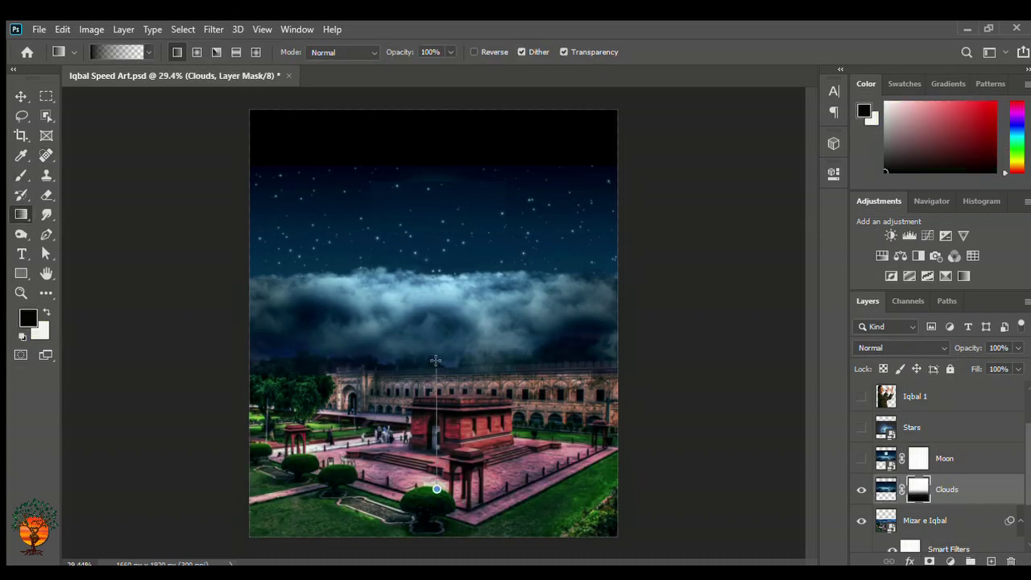
pyautogui.moveTo(403, 462); pyautogui.dragTo(403, 486)
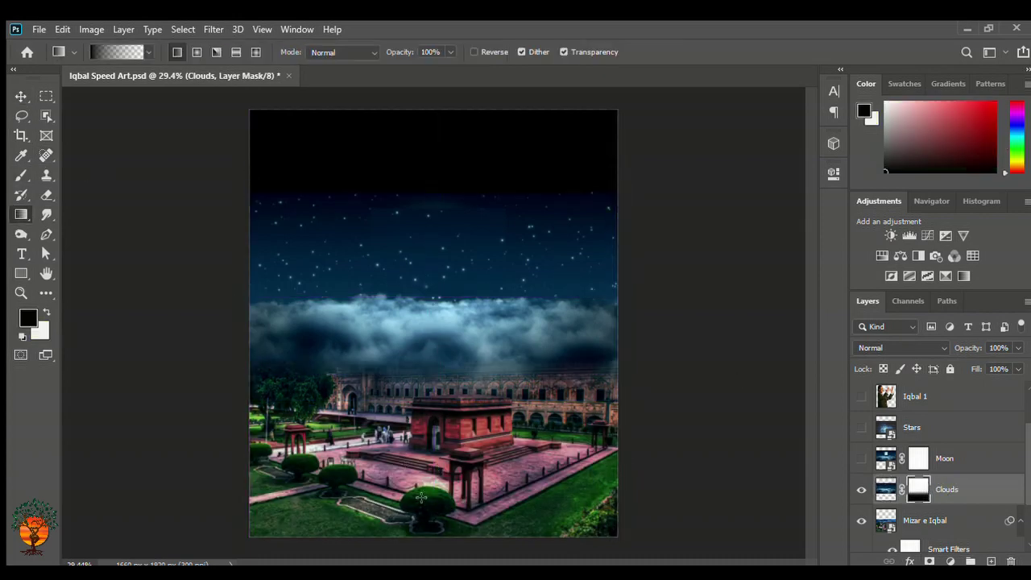
# Show and select the Stars layer for transforming.
pyautogui.click(862, 427)
pyautogui.click(946, 427)
pyautogui.hotkey('ctrl', 't')
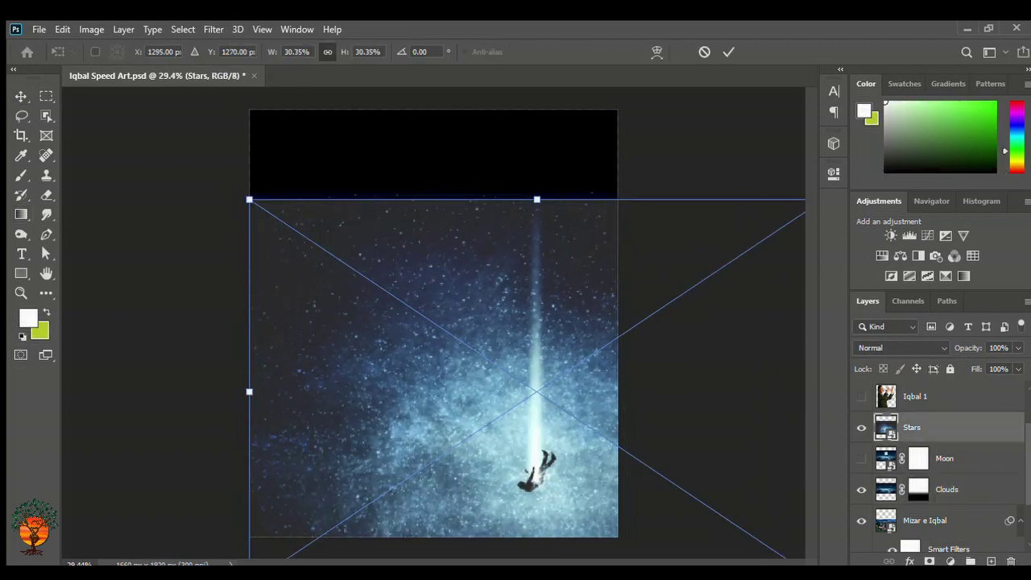
# Move the stars image up to the top and enlarge it.
pyautogui.moveTo(681, 463); pyautogui.dragTo(668, 325)
pyautogui.hotkey('ctrl', '-')
pyautogui.moveTo(696, 406); pyautogui.dragTo(725, 426)
pyautogui.press('Return')
# Spot-heal the falling figure and vertical light beam out of the stars.
pyautogui.press('j')
pyautogui.moveTo(504, 329); pyautogui.dragTo(535, 364)
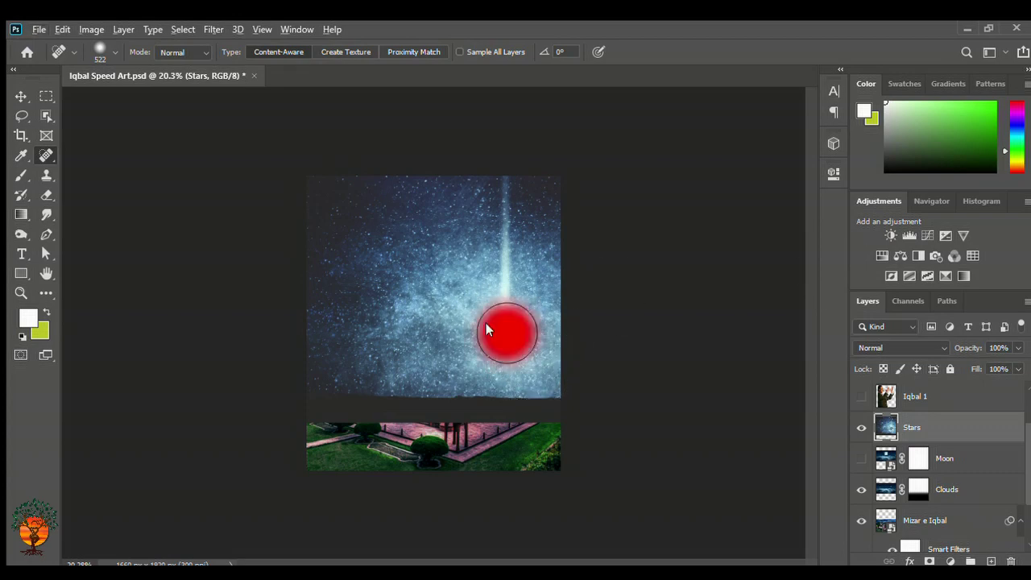
pyautogui.moveTo(505, 334); pyautogui.dragTo(524, 194)
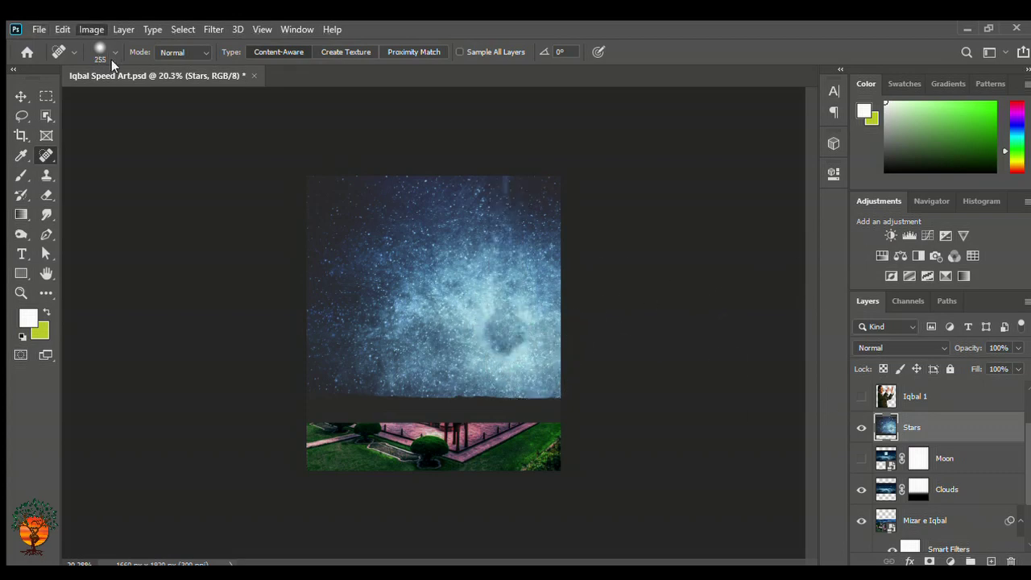
pyautogui.press('i')
# Mask the Stars layer with black-white gradients so it fades softly into the clouds.
pyautogui.press('j')
pyautogui.press('v')
pyautogui.click(929, 562)
pyautogui.press('d')
pyautogui.press('g')
pyautogui.moveTo(430, 290); pyautogui.dragTo(432, 444)
pyautogui.moveTo(431, 376)
pyautogui.mouseDown()
pyautogui.moveTo(436, 277)
pyautogui.moveTo(426, 356)
pyautogui.mouseUp()
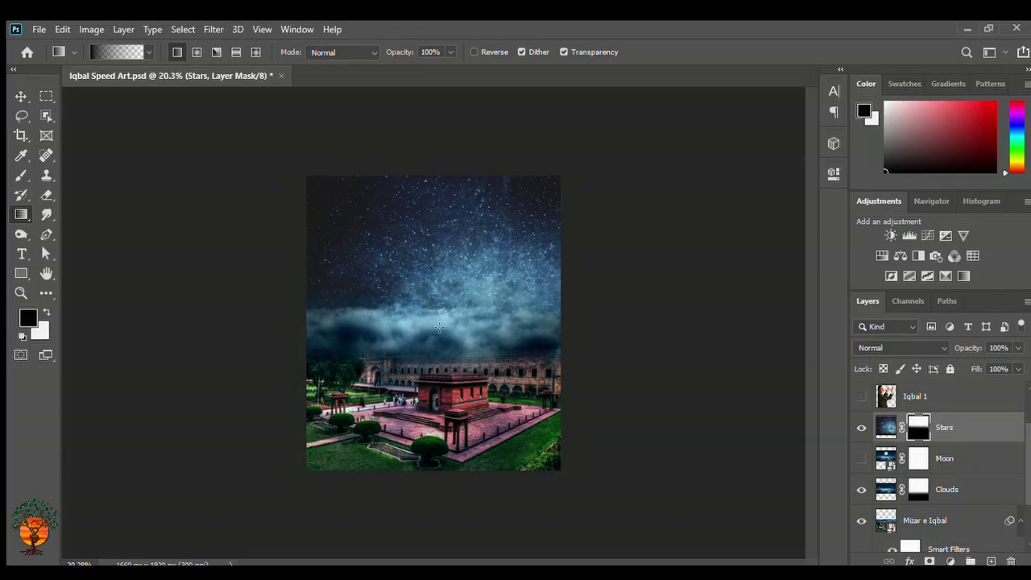
# Select the layer below and create a new empty layer above Clouds.
pyautogui.scroll(2, 440, 327)
pyautogui.scroll(-1, 486, 301)
pyautogui.scroll(1, 478, 302)
pyautogui.hotkey('alt', '[')
pyautogui.scroll(-1, 428, 376)
pyautogui.scroll(-2, 428, 375)
pyautogui.hotkey('ctrl', 'shift', 'alt', 'n')
# Rename the new layer Fog and set a cloud brush at 30% opacity, size 1774.
pyautogui.doubleClick(922, 489)
pyautogui.click(20, 177)
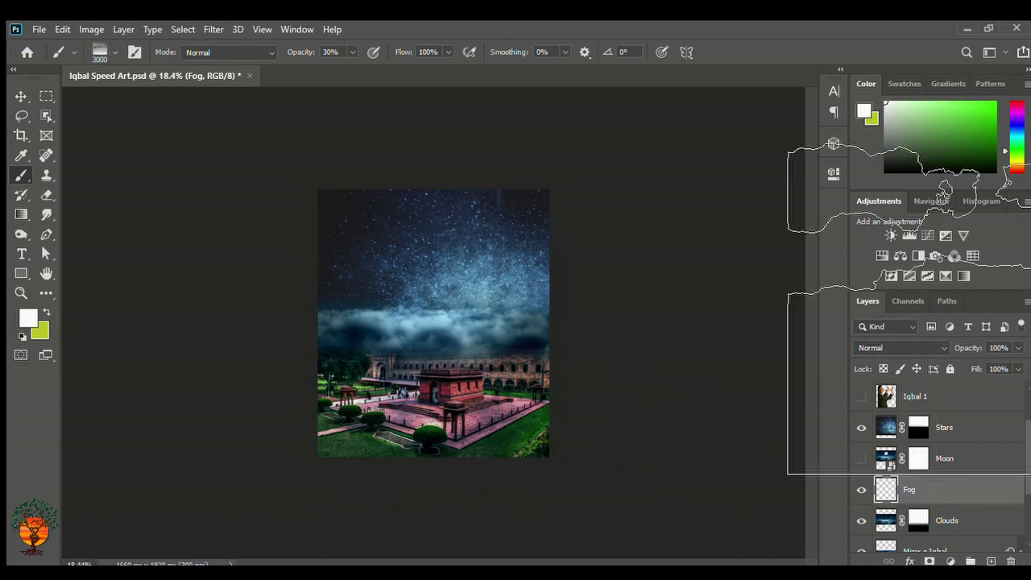
pyautogui.press('[')
pyautogui.press('[')
pyautogui.press('[')
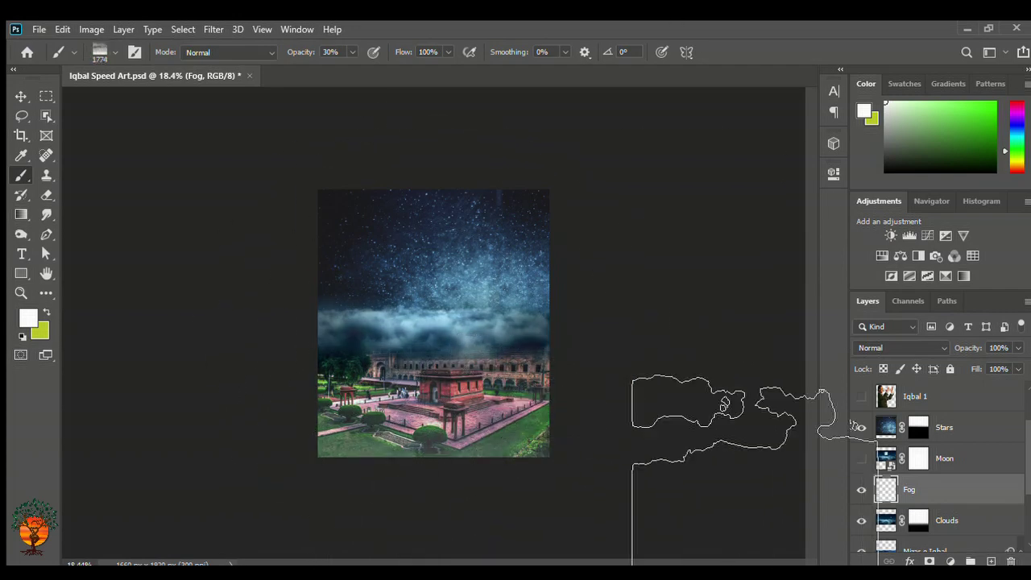
pyautogui.scroll(3, 660, 422)
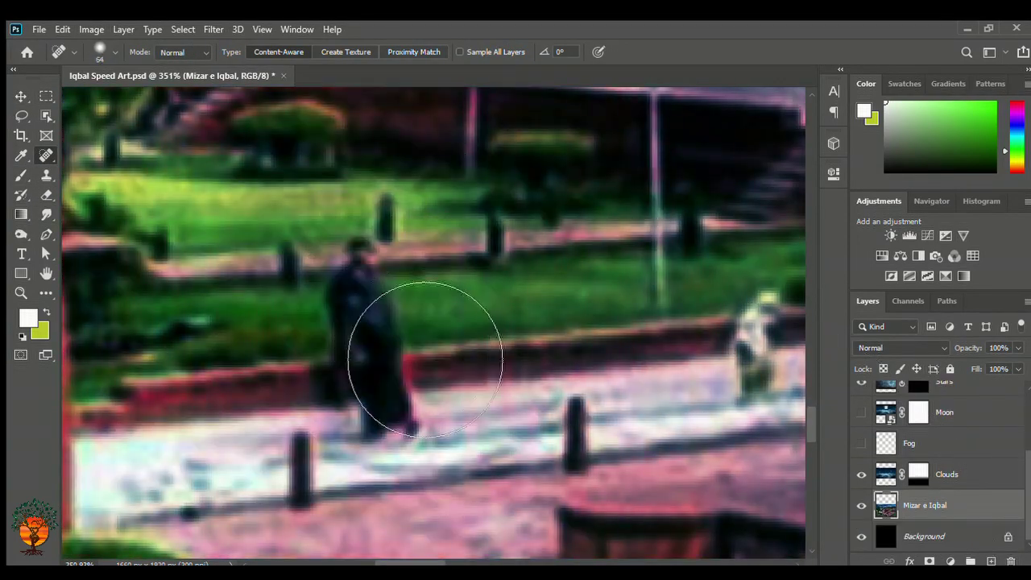
# Cover the figures on the walkway with a copied strip of clean paving.
pyautogui.moveTo(423, 393); pyautogui.dragTo(396, 460)
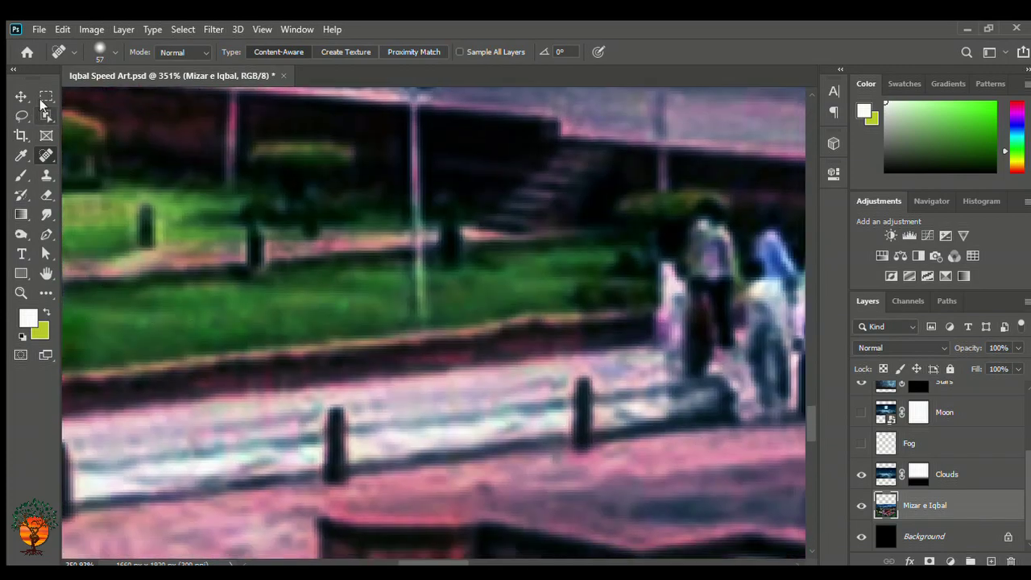
pyautogui.press('l')
pyautogui.moveTo(284, 338); pyautogui.dragTo(552, 308)
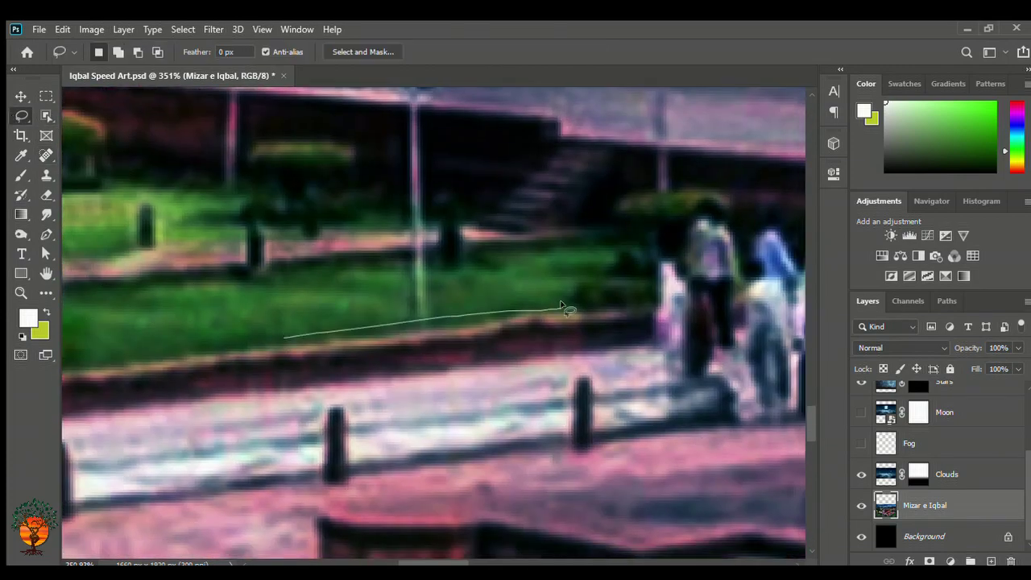
pyautogui.hotkey('ctrl', 'j')
pyautogui.hotkey('ctrl', 't')
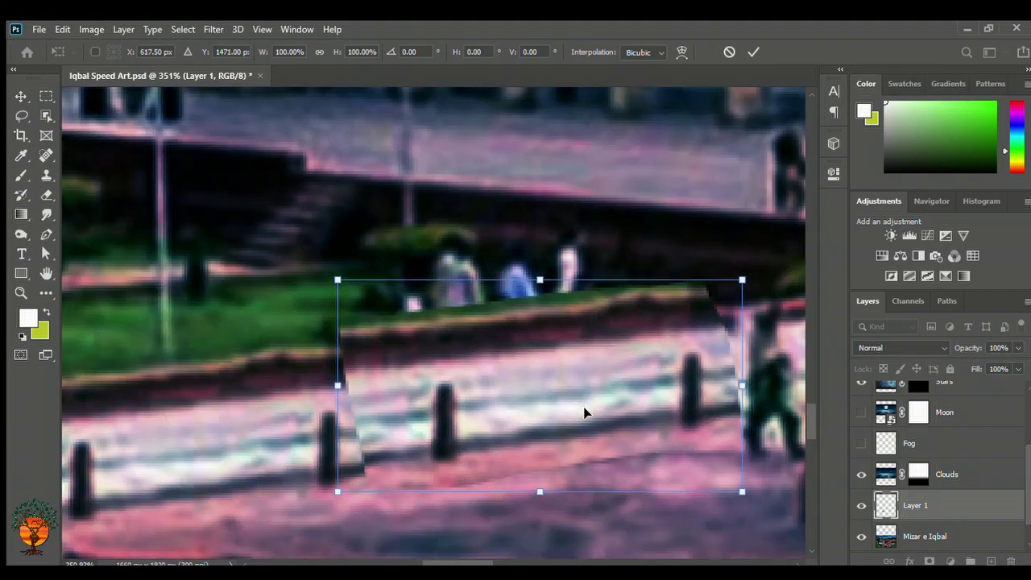
pyautogui.moveTo(556, 373); pyautogui.dragTo(604, 427)
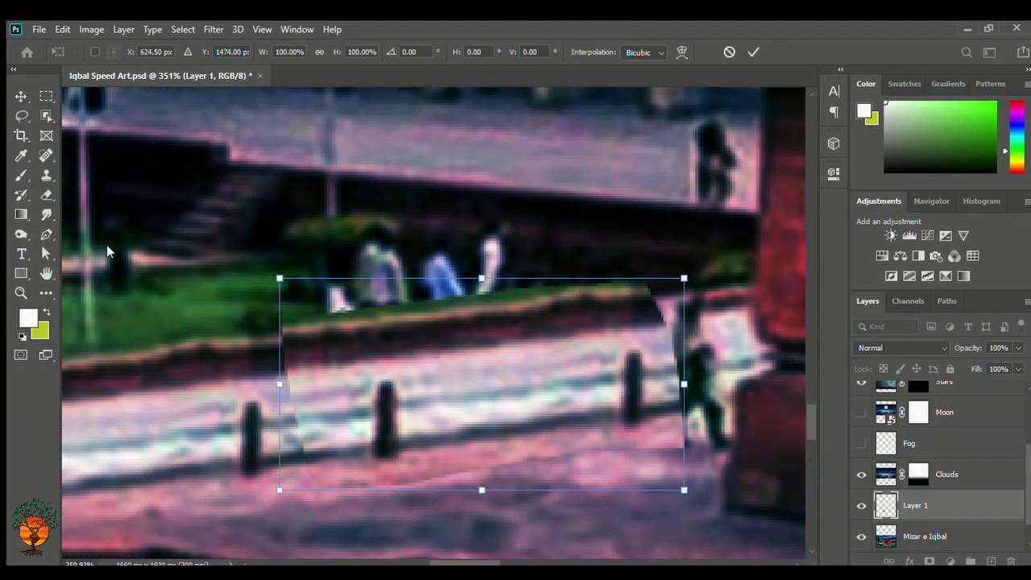
pyautogui.press('Return')
# Spot-heal away the people along the wall, the right-hand person and a bollard.
pyautogui.press('j')
pyautogui.moveTo(290, 322)
pyautogui.mouseDown()
pyautogui.moveTo(686, 380)
pyautogui.moveTo(669, 355)
pyautogui.moveTo(709, 443)
pyautogui.mouseUp()
pyautogui.moveTo(254, 339)
pyautogui.mouseDown()
pyautogui.moveTo(254, 452)
pyautogui.moveTo(242, 399)
pyautogui.mouseUp()
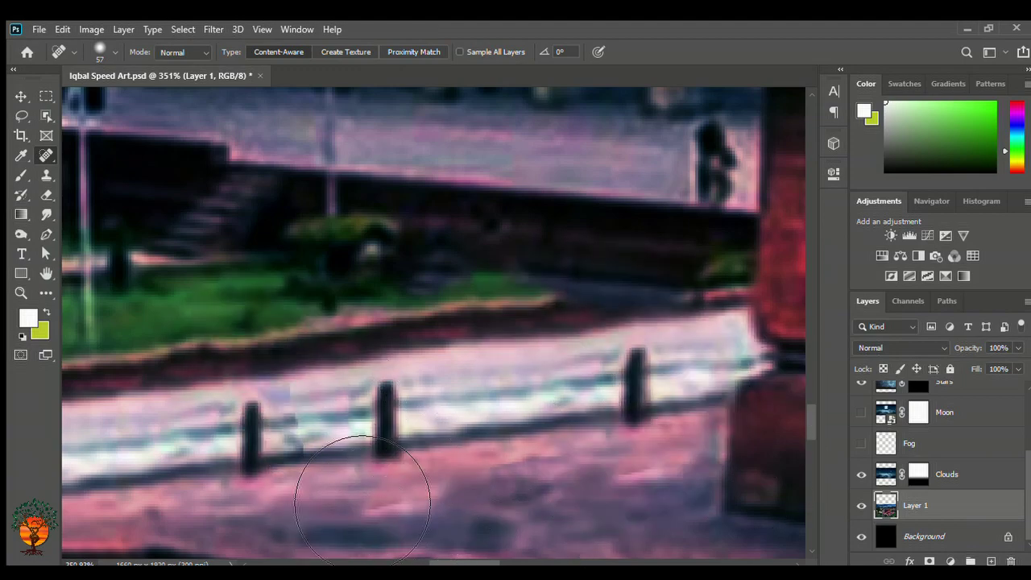
pyautogui.scroll(-5, 370, 483)
pyautogui.scroll(2, 386, 316)
pyautogui.scroll(6, 386, 315)
pyautogui.scroll(-5, 386, 316)
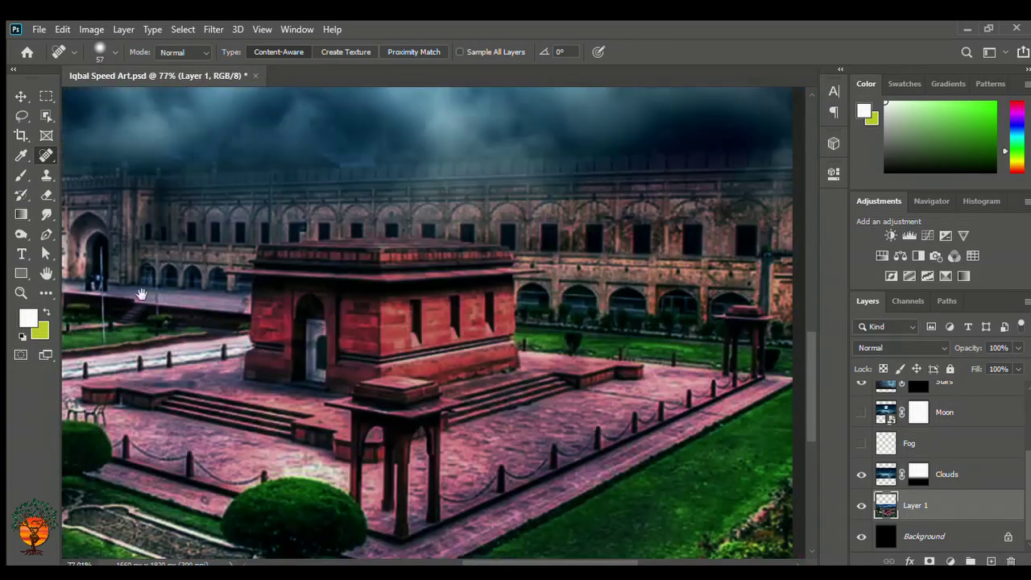
pyautogui.scroll(6, 472, 417)
# Clone-stamp the remaining paving, then shrink the Iqbal figure to about 46% and flip it.
pyautogui.press('s')
pyautogui.moveTo(549, 379); pyautogui.dragTo(414, 379)
pyautogui.scroll(-2, 479, 510)
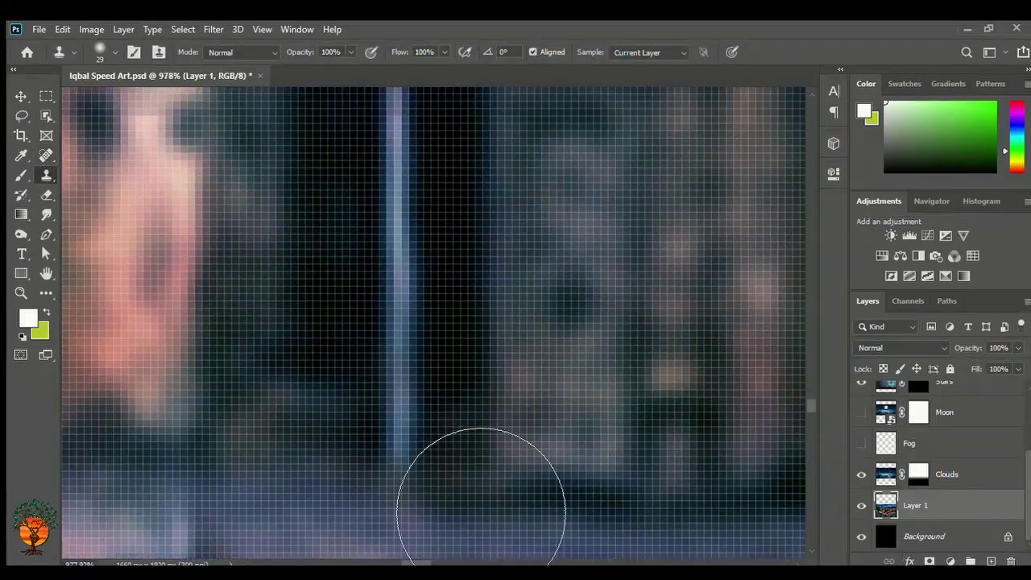
pyautogui.scroll(-3, 478, 448)
pyautogui.scroll(-1, 577, 345)
pyautogui.scroll(-1, 534, 371)
pyautogui.scroll(-5, 533, 370)
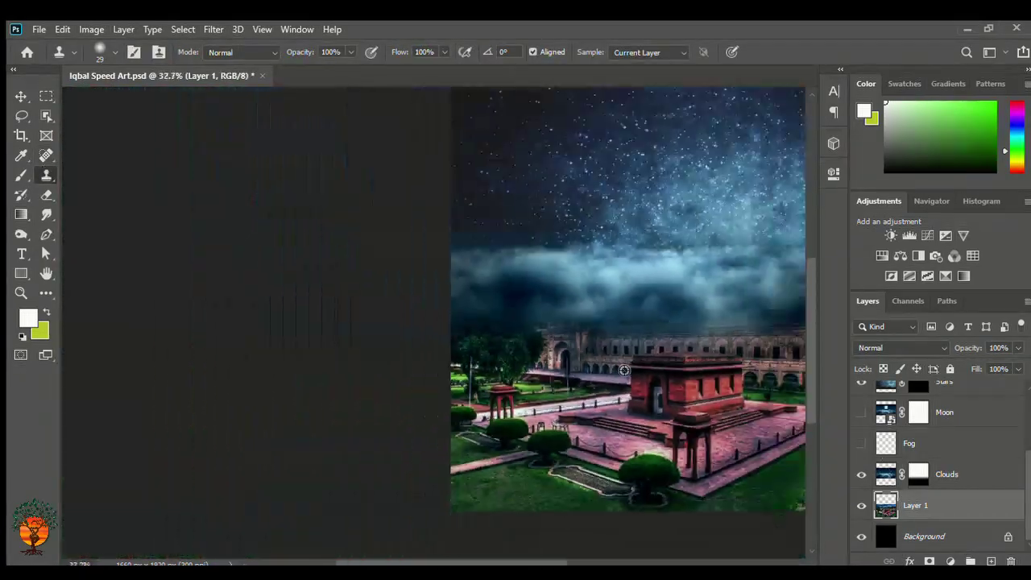
pyautogui.scroll(3, 528, 393)
pyautogui.scroll(2, 528, 394)
pyautogui.press('j')
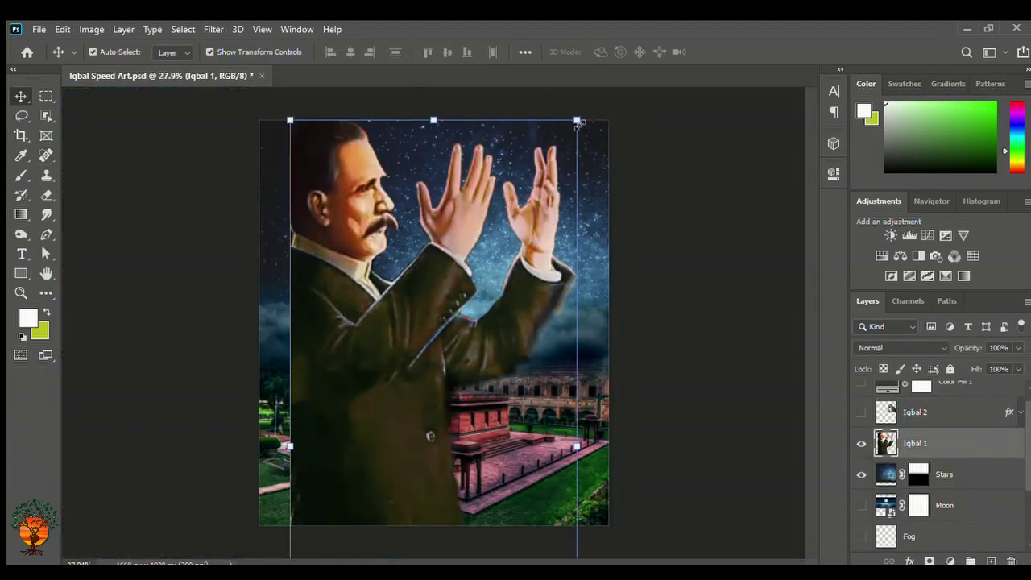
pyautogui.moveTo(579, 122)
pyautogui.mouseDown()
pyautogui.moveTo(556, 242)
pyautogui.moveTo(534, 245)
pyautogui.mouseUp()
# Place Iqbal at the top-right and fade him into the clouds with a gradient mask.
pyautogui.press('Return')
pyautogui.click(930, 562)
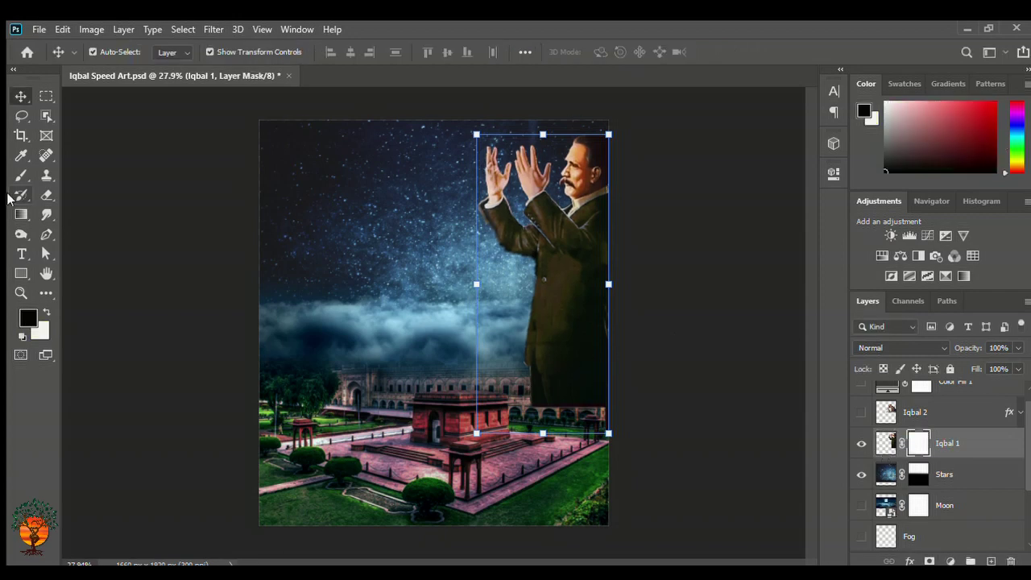
pyautogui.press('g')
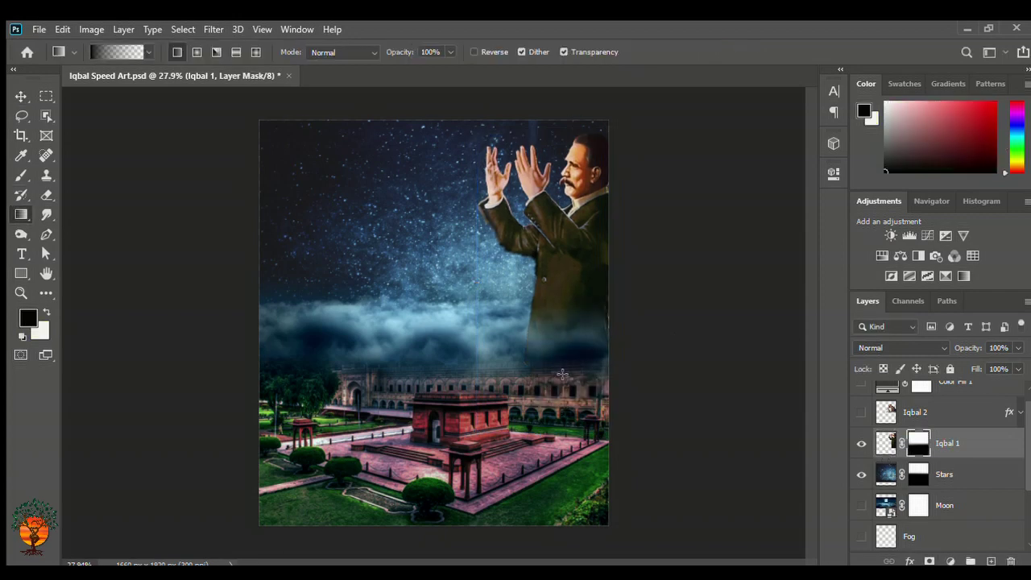
pyautogui.hotkey('ctrl', '0')
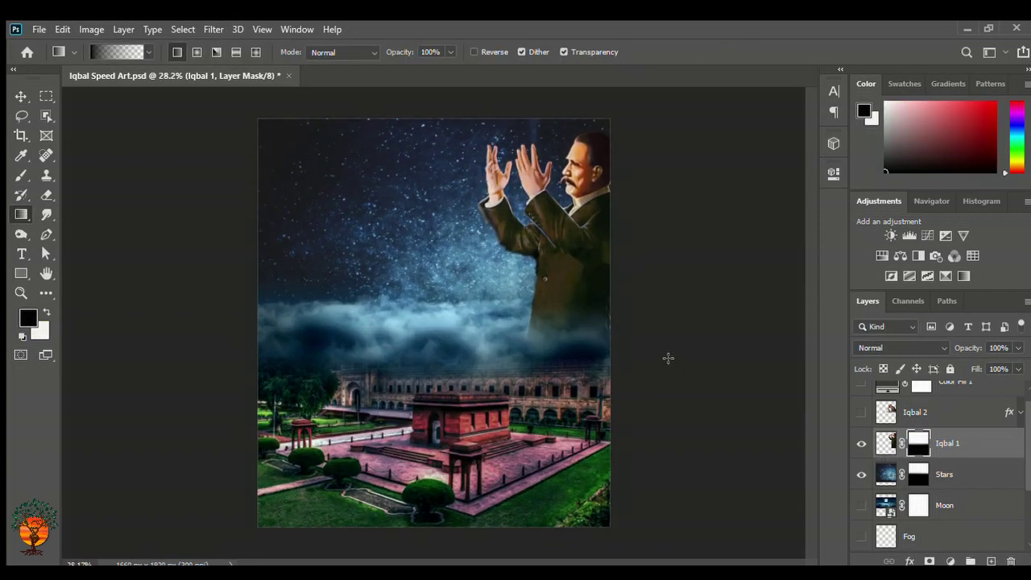
# Turn on the Fog layer and enlarge the mausoleum photo slightly.
pyautogui.click(861, 535)
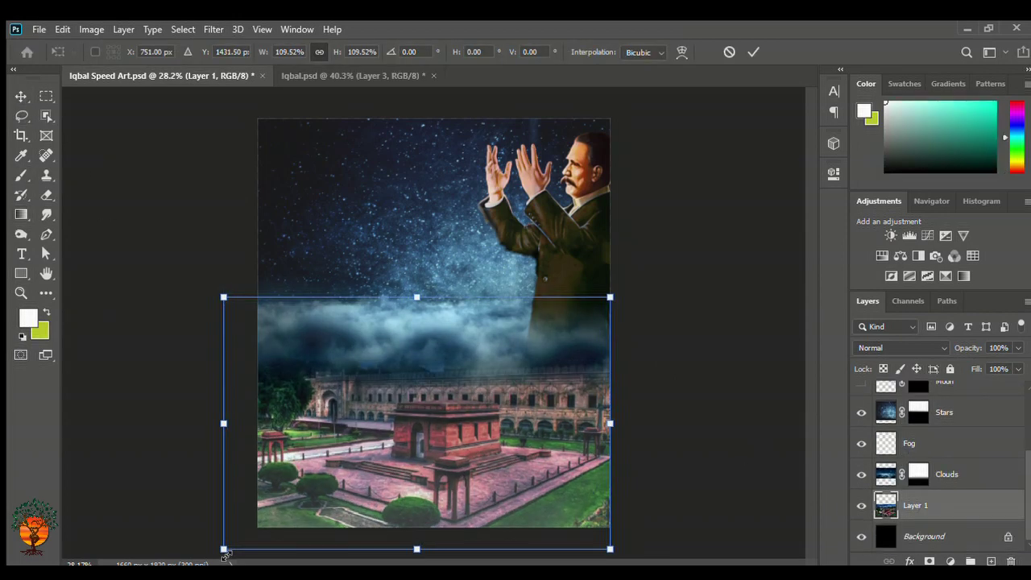
pyautogui.press('Return')
pyautogui.press('i')
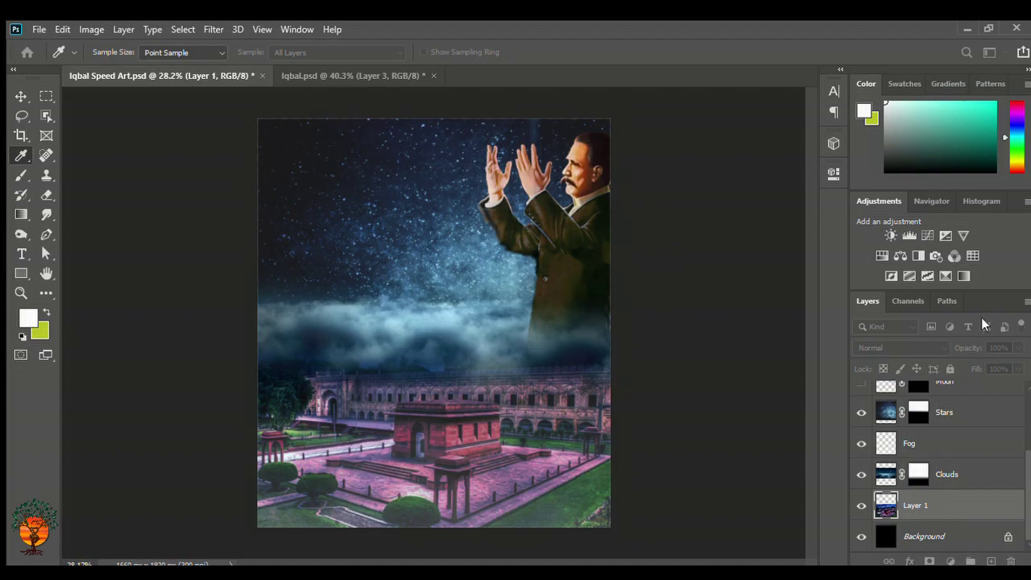
pyautogui.press('v')
pyautogui.hotkey('ctrl', '+')
pyautogui.hotkey('ctrl', '+')
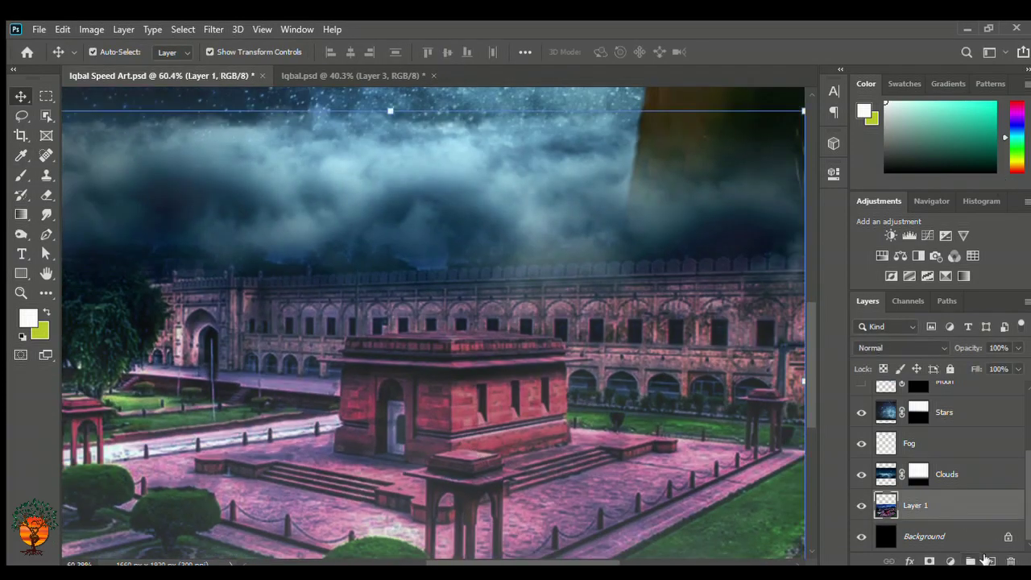
pyautogui.press('b')
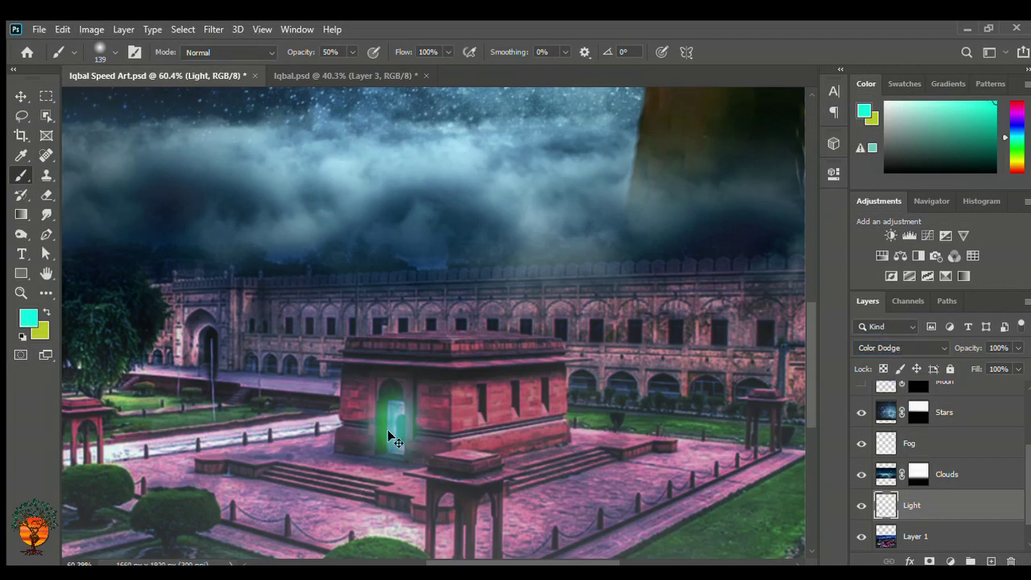
# Paint a cyan glow over the doorway at 50% opacity and blur it softly.
pyautogui.scroll(3, 389, 435)
pyautogui.moveTo(425, 413)
pyautogui.mouseDown()
pyautogui.moveTo(419, 387)
pyautogui.moveTo(437, 472)
pyautogui.moveTo(446, 420)
pyautogui.mouseUp()
pyautogui.write('50')
pyautogui.press('Return')
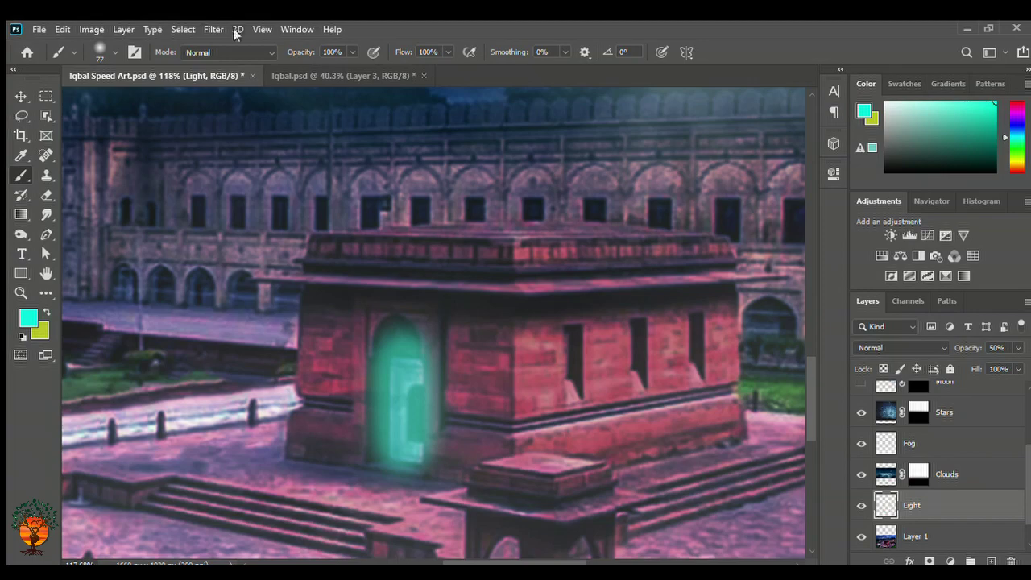
pyautogui.hotkey('ctrl', 'f')
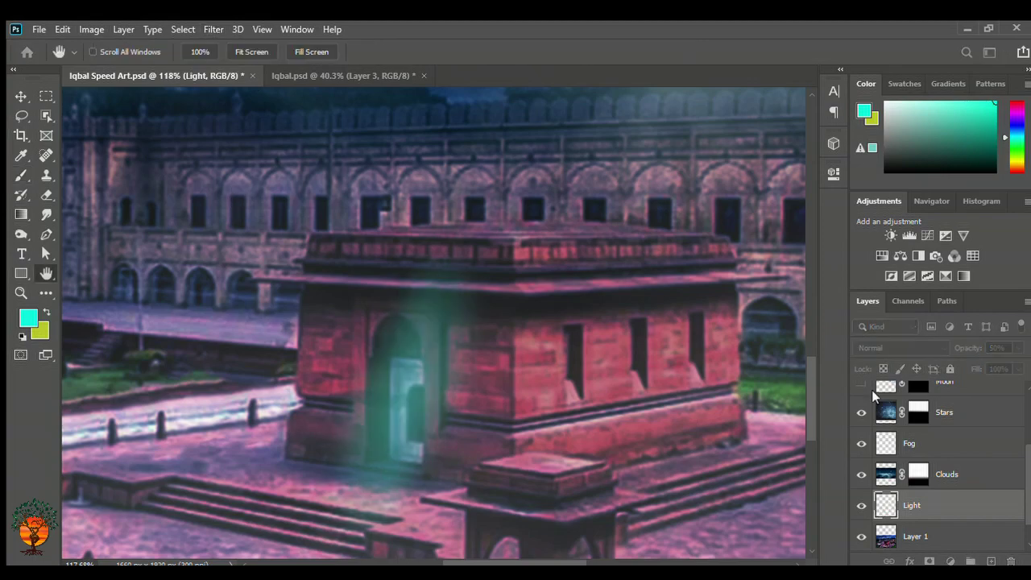
# Reapply the glow blur and nudge the Light layer slightly left and up.
pyautogui.press('v')
pyautogui.click(388, 394)
pyautogui.scroll(-2, 342, 454)
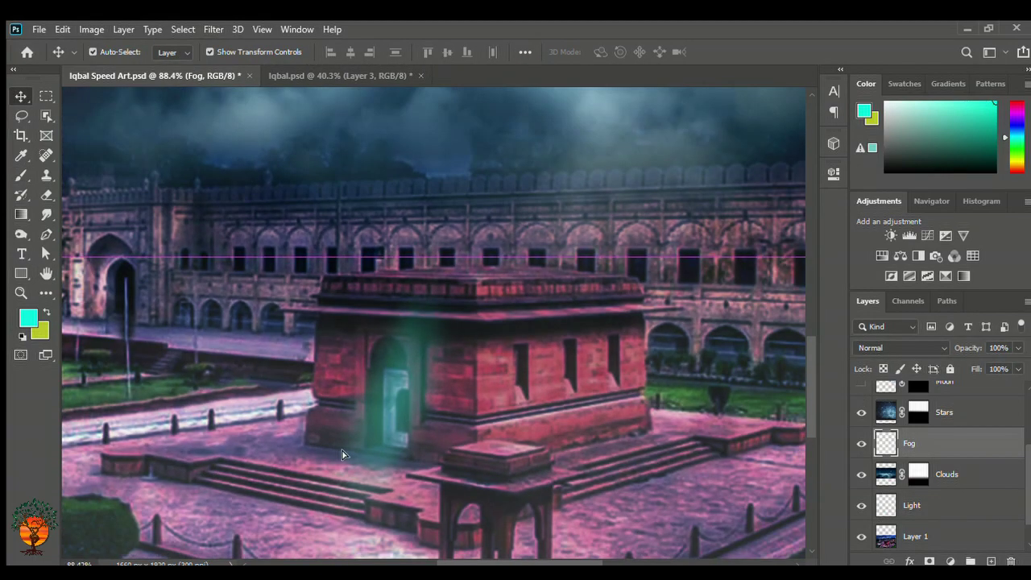
pyautogui.hotkey('ctrl', 'z')
pyautogui.hotkey('ctrl', 'shift', 'z')
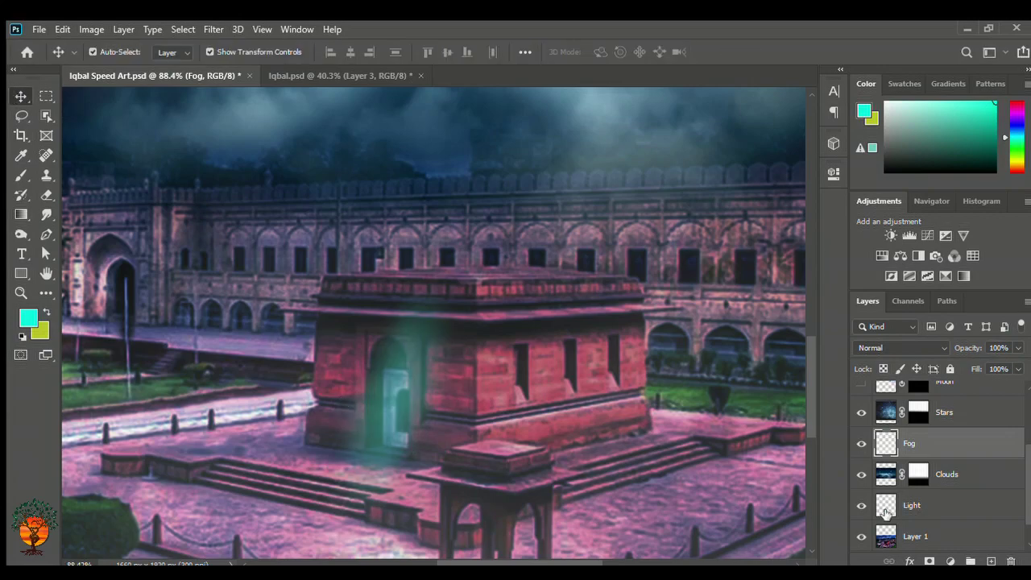
pyautogui.keyDown('ctrl'); pyautogui.click(386, 402); pyautogui.keyUp('ctrl')
pyautogui.hotkey('ctrl', 't')
pyautogui.hotkey('shift', 'Left')
pyautogui.press('Up')
pyautogui.press('Up')
pyautogui.press('Up')
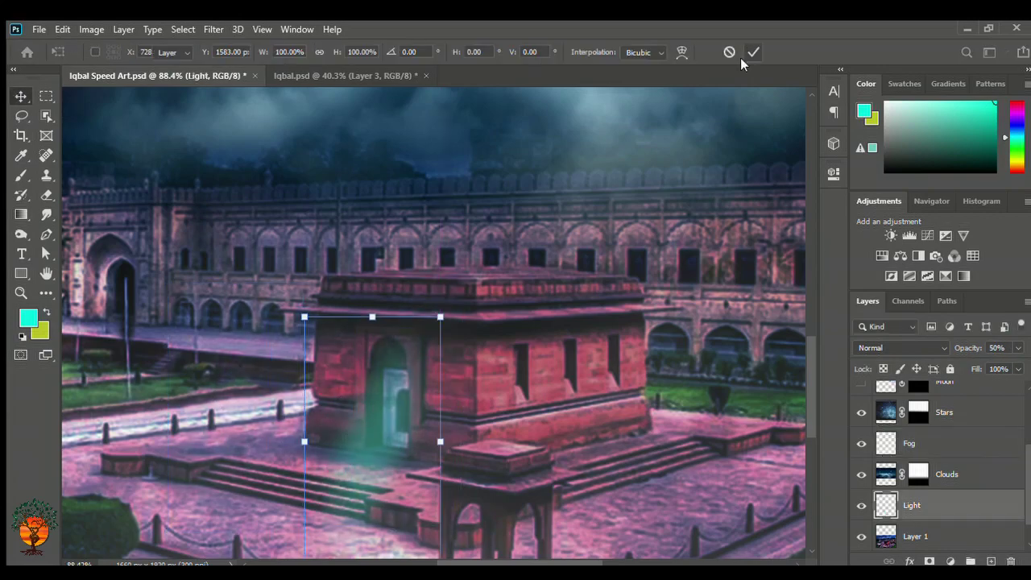
pyautogui.click(752, 52)
# Duplicate the glow layer and merge the copies into one brighter glow.
pyautogui.hotkey('ctrl', 'j')
pyautogui.hotkey('ctrl', 'j')
pyautogui.hotkey('ctrl', 'e')
pyautogui.scroll(-1, 372, 421)
# Hide the Fog layer and select the Light copy 2 beam.
pyautogui.scroll(-1, 372, 422)
pyautogui.click(667, 465)
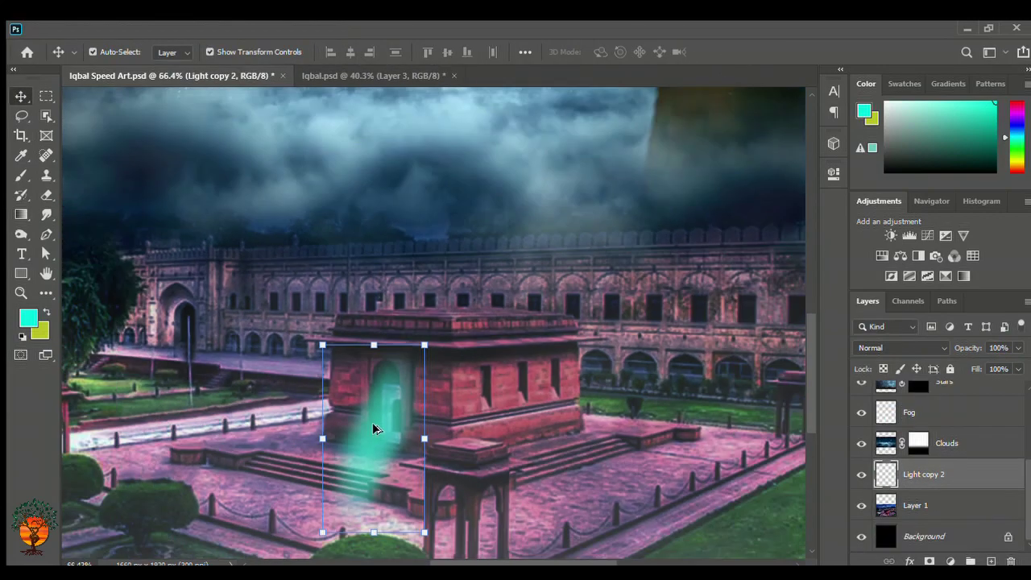
pyautogui.click(861, 413)
pyautogui.click(924, 474)
# Warp the Light copy 2 beam into a slanted ray.
pyautogui.hotkey('ctrl', 't')
pyautogui.scroll(1, 353, 447)
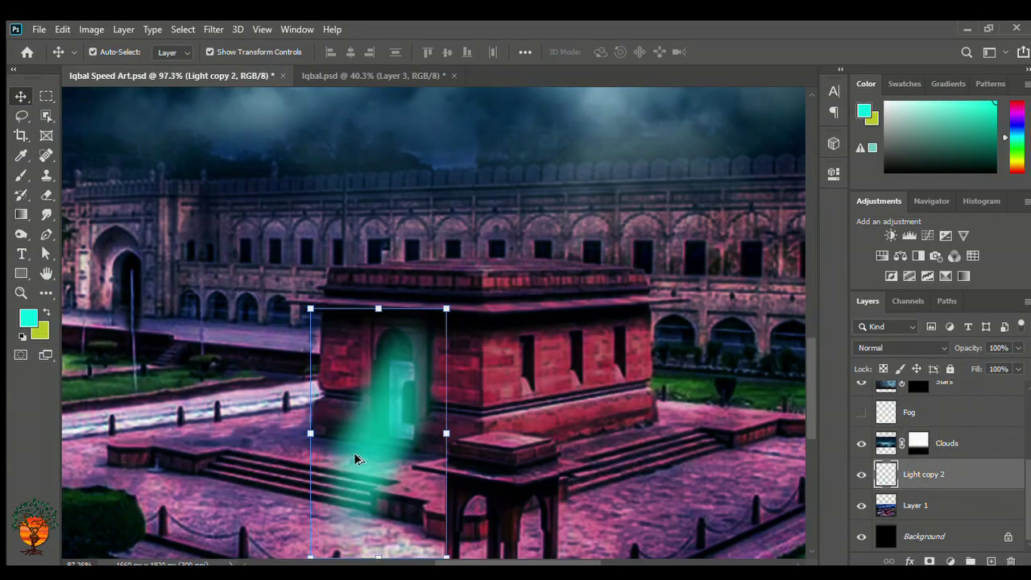
pyautogui.scroll(2, 369, 433)
pyautogui.rightClick(366, 413)
pyautogui.click(466, 255)
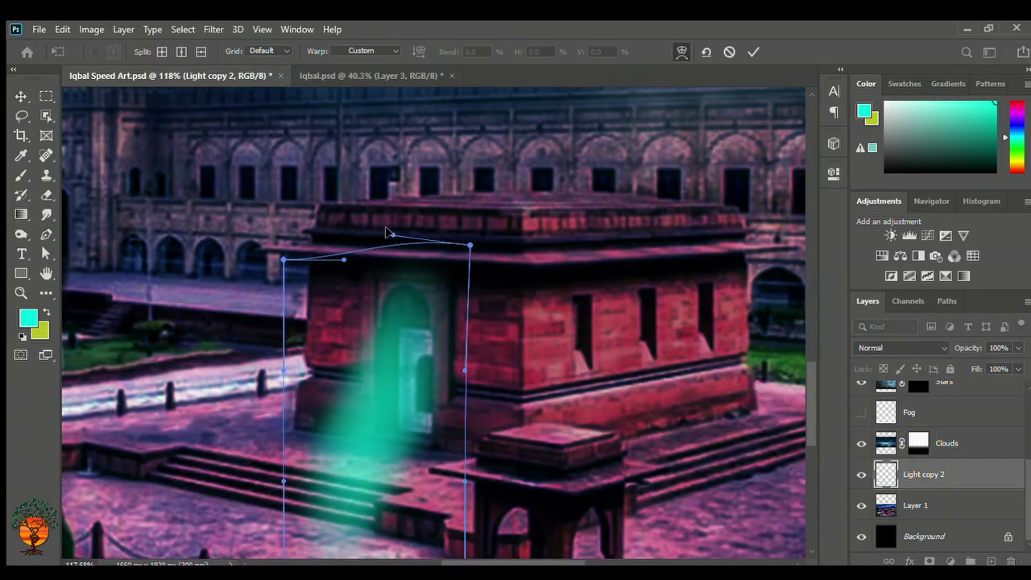
pyautogui.scroll(-1, 379, 419)
pyautogui.press('Return')
pyautogui.scroll(-2, 385, 420)
pyautogui.scroll(1, 359, 431)
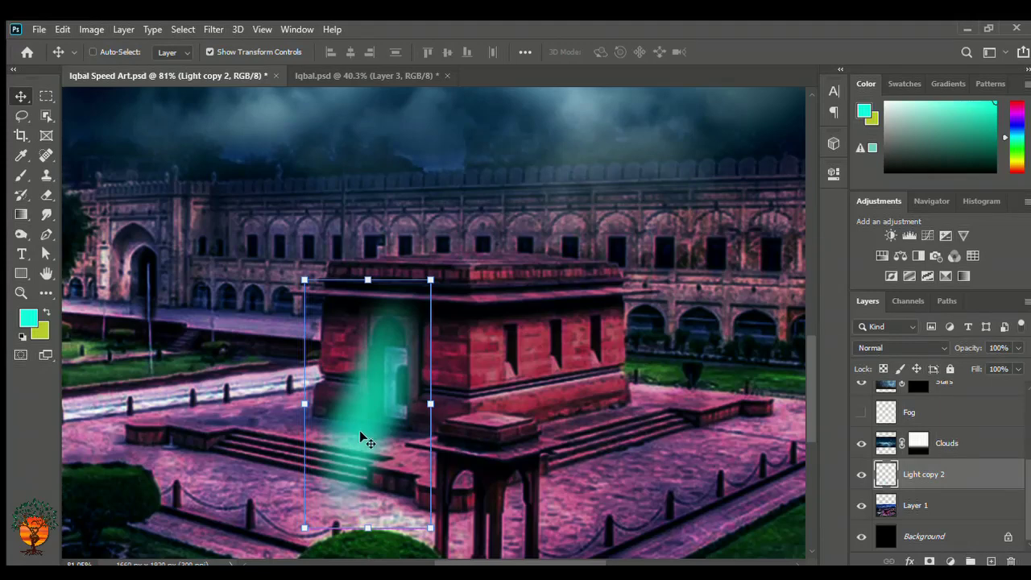
# Duplicate the beam, flip and narrow it onto the right windows, and add another beside it.
pyautogui.hotkey('ctrl', 'j')
pyautogui.hotkey('ctrl', 't')
pyautogui.moveTo(478, 463)
pyautogui.mouseDown()
pyautogui.moveTo(563, 382)
pyautogui.moveTo(585, 298)
pyautogui.moveTo(552, 277)
pyautogui.mouseUp()
pyautogui.moveTo(532, 394); pyautogui.dragTo(524, 384)
pyautogui.moveTo(518, 475); pyautogui.dragTo(518, 497)
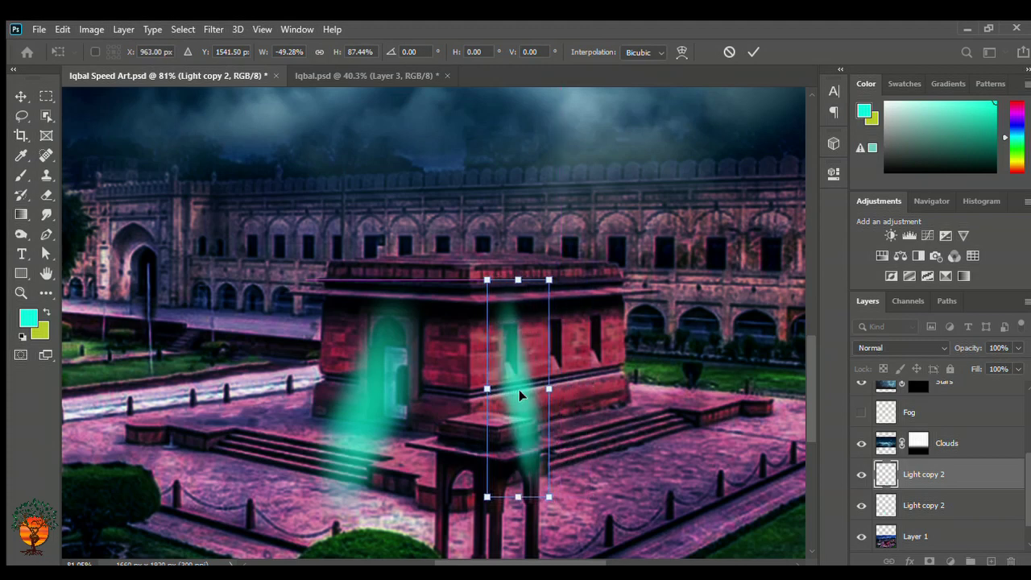
pyautogui.moveTo(519, 390); pyautogui.dragTo(599, 373)
pyautogui.press('Return')
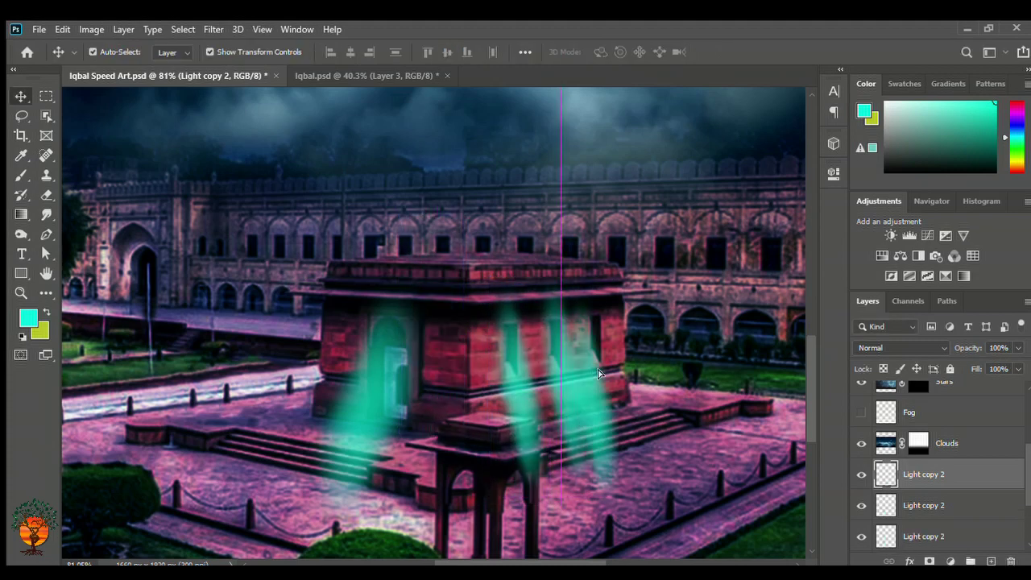
pyautogui.moveTo(599, 373); pyautogui.dragTo(605, 348)
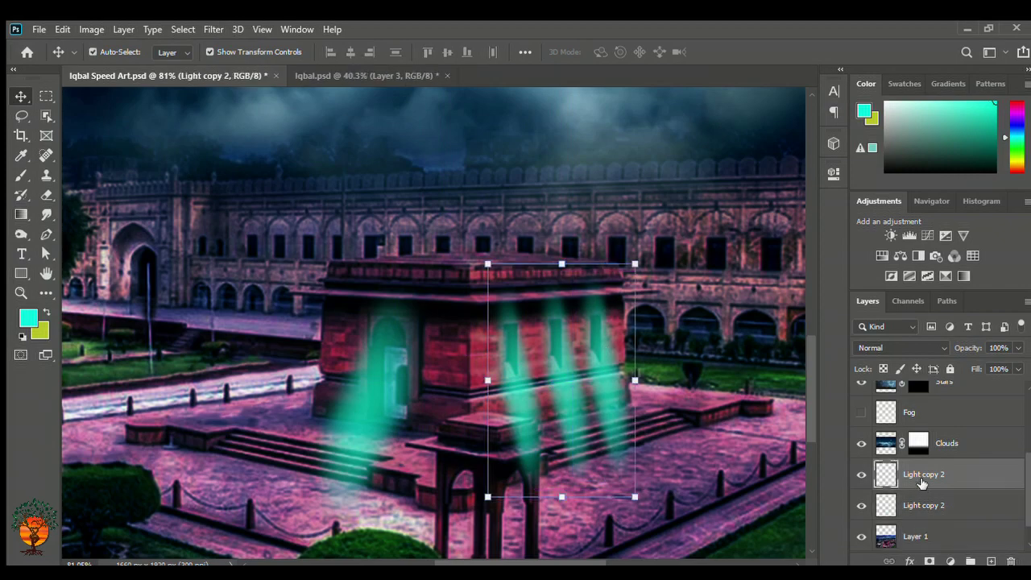
# Mask the Light copy 2 beams to hide the light falling on the wall.
pyautogui.click(951, 561)
pyautogui.scroll(2, 690, 437)
pyautogui.press('b')
pyautogui.scroll(2, 334, 425)
pyautogui.scroll(2, 340, 425)
pyautogui.scroll(1, 411, 427)
pyautogui.moveTo(411, 427); pyautogui.dragTo(425, 414)
pyautogui.scroll(3, 425, 414)
pyautogui.moveTo(311, 327)
pyautogui.mouseDown()
pyautogui.moveTo(467, 230)
pyautogui.moveTo(459, 281)
pyautogui.mouseUp()
pyautogui.press('x')
pyautogui.press('x')
pyautogui.moveTo(608, 257); pyautogui.dragTo(628, 423)
pyautogui.moveTo(498, 257); pyautogui.dragTo(527, 381)
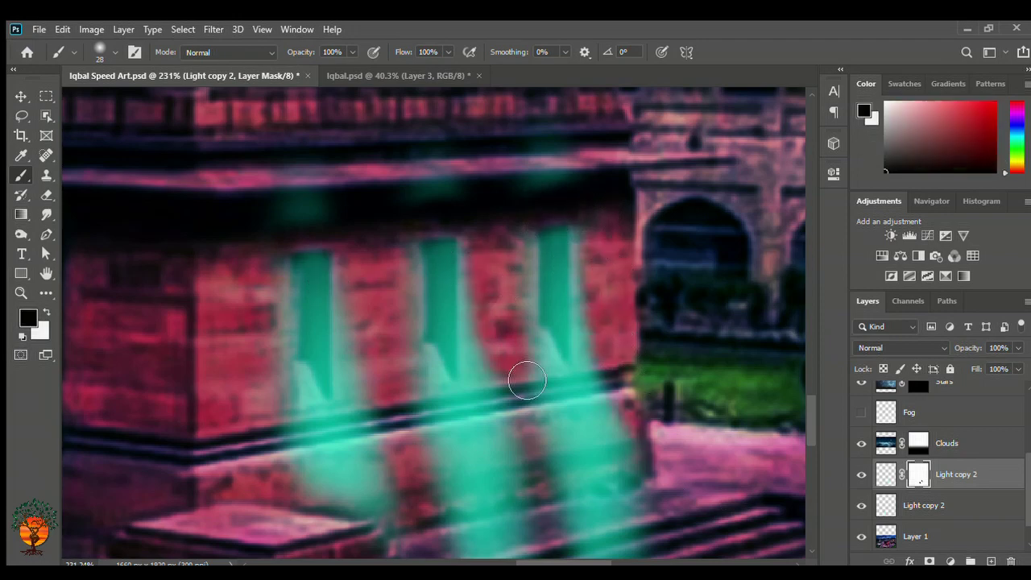
pyautogui.hotkey('ctrl', 'z')
pyautogui.hotkey('ctrl', 'z')
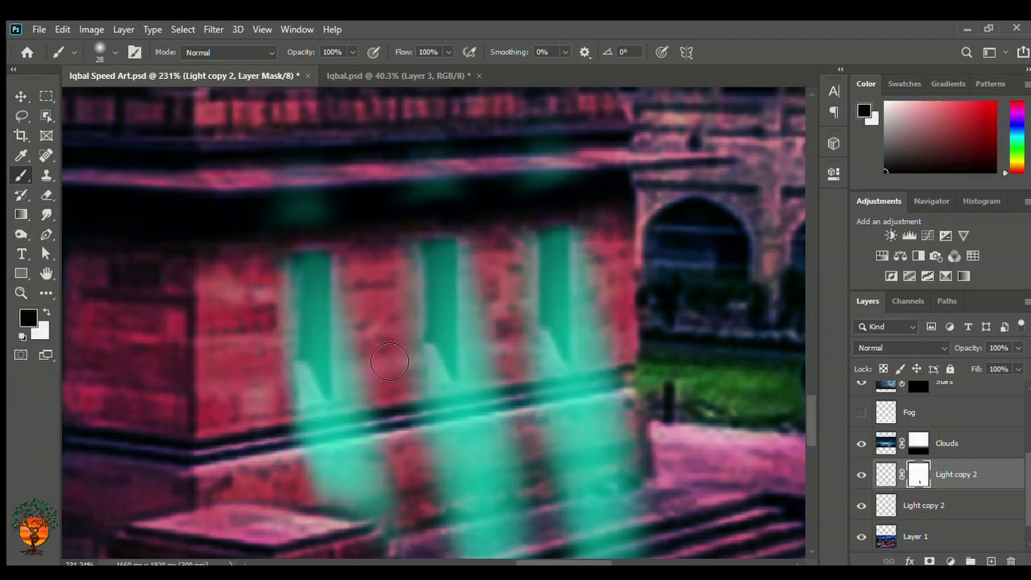
# Warp the right beams so their lower ends bend outward.
pyautogui.hotkey('ctrl', '0')
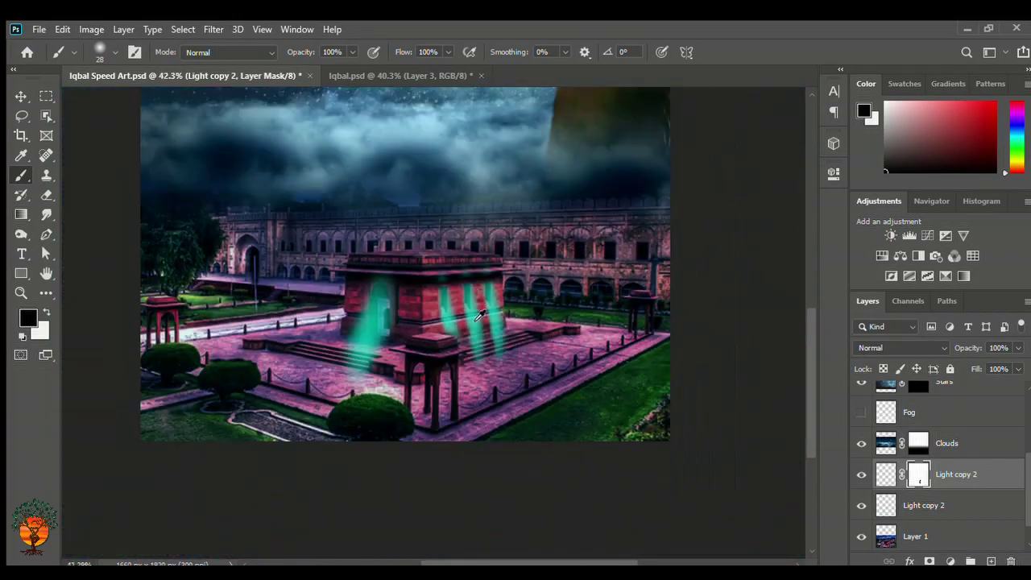
pyautogui.scroll(3, 453, 287)
pyautogui.scroll(3, 454, 287)
pyautogui.press('v')
pyautogui.hotkey('ctrl', 't')
pyautogui.click(706, 51)
pyautogui.moveTo(527, 442)
pyautogui.mouseDown()
pyautogui.moveTo(573, 435)
pyautogui.moveTo(613, 400)
pyautogui.mouseUp()
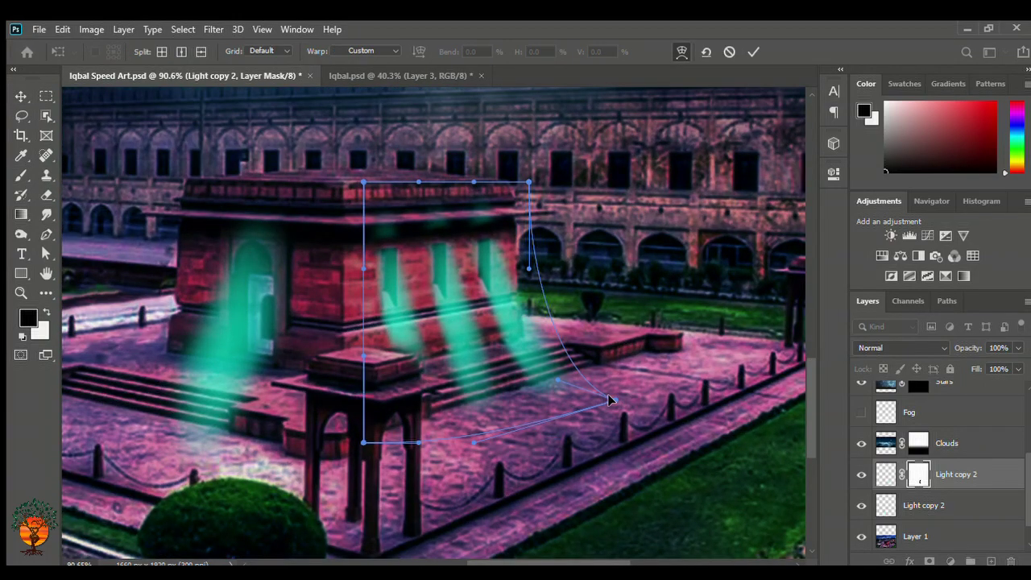
pyautogui.click(751, 51)
# Fade the lower ends of the beams with a gradient on the mask.
pyautogui.hotkey('ctrl', '0')
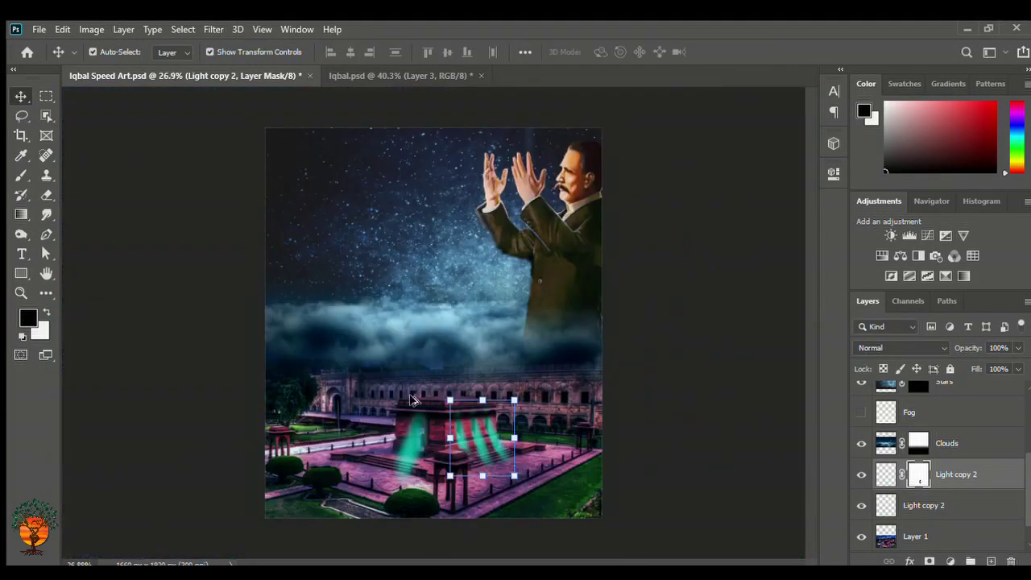
pyautogui.scroll(2, 420, 471)
pyautogui.click(21, 214)
pyautogui.moveTo(499, 466); pyautogui.dragTo(537, 512)
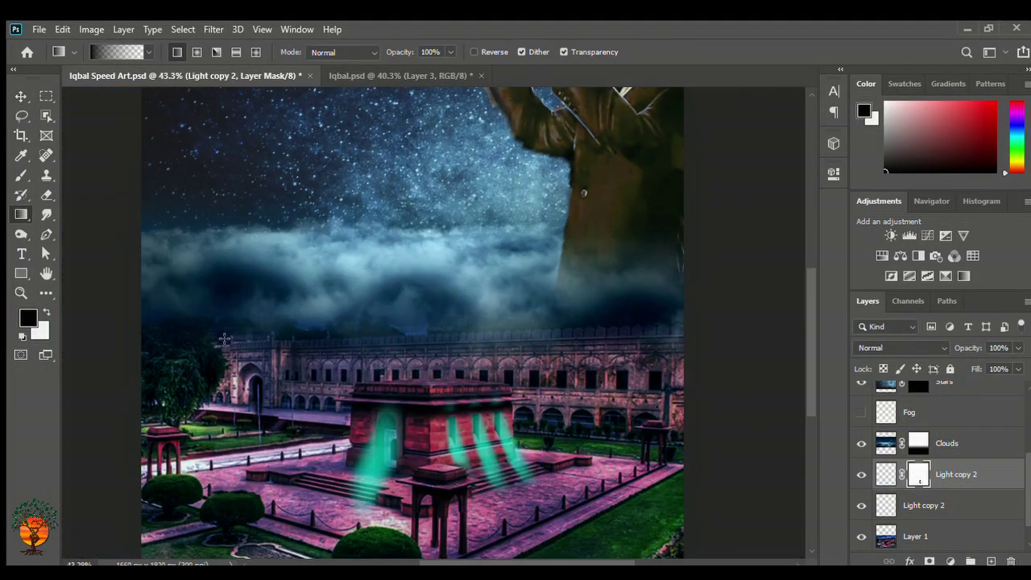
pyautogui.hotkey('alt', '[')
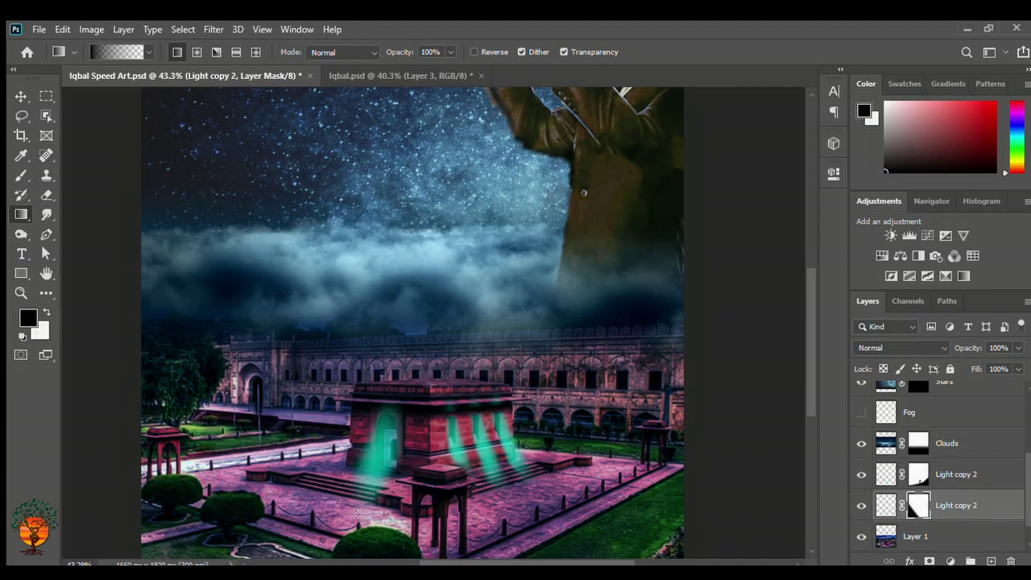
# Merge the two masked beam layers and name the result Side lights.
pyautogui.click(927, 475)
pyautogui.scroll(-2, 476, 504)
pyautogui.scroll(4, 476, 503)
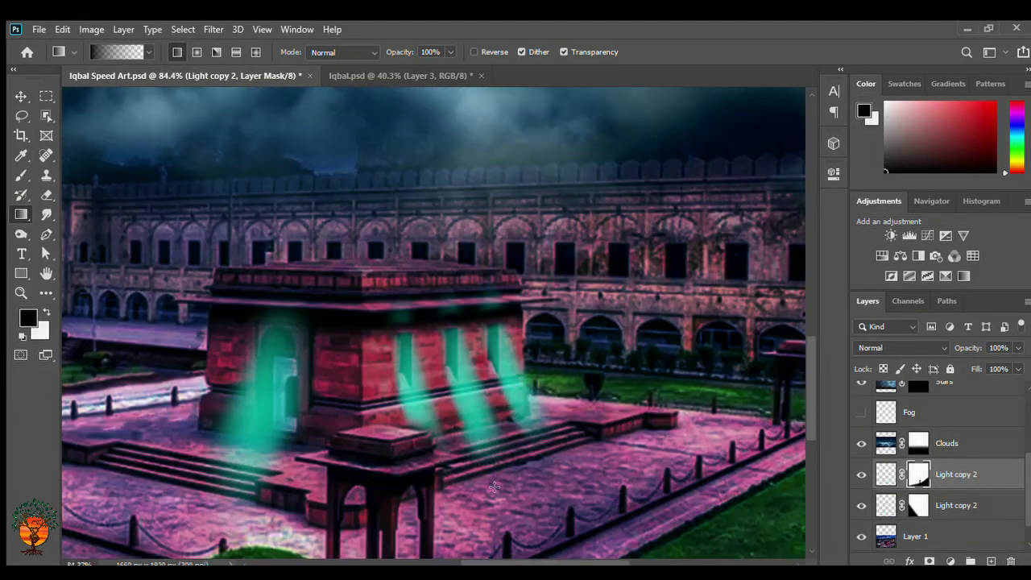
pyautogui.scroll(-5, 471, 506)
pyautogui.scroll(-1, 472, 506)
pyautogui.hotkey('ctrl', 'e')
pyautogui.doubleClick(924, 477)
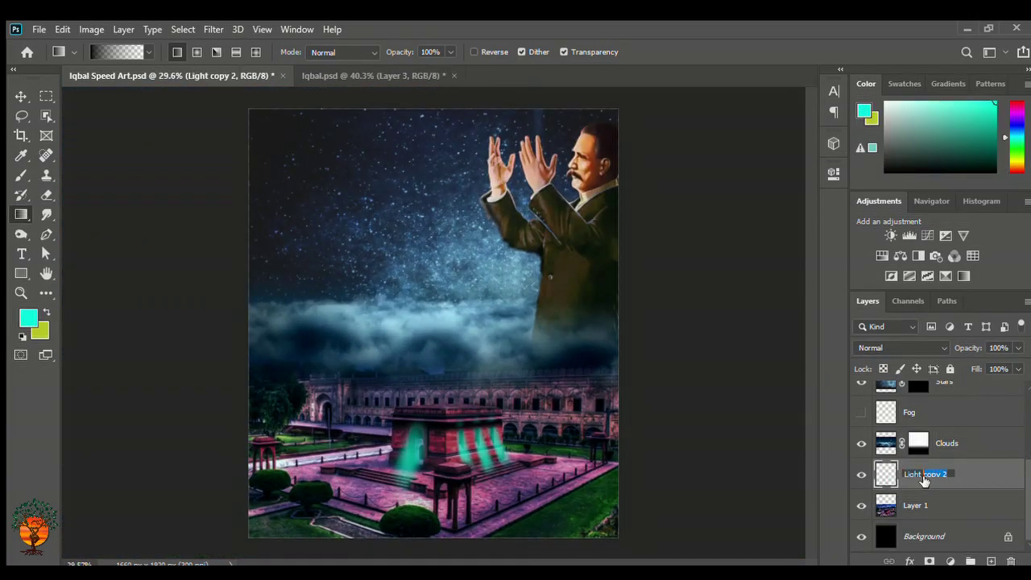
pyautogui.write('Side lights')
pyautogui.press('Return')
pyautogui.scroll(-1, 461, 521)
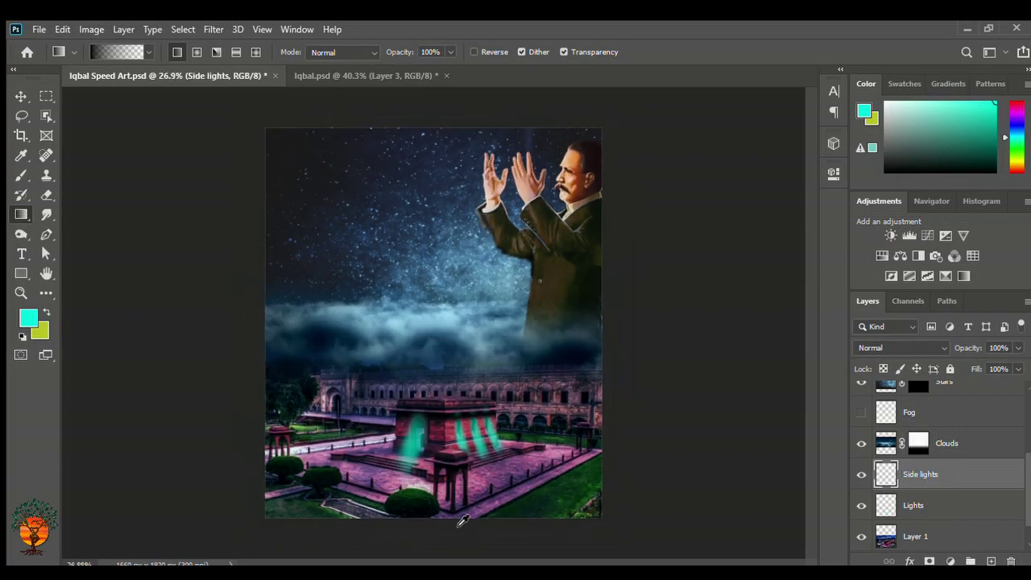
# Set up a soft brush with 5% flow.
pyautogui.press('b')
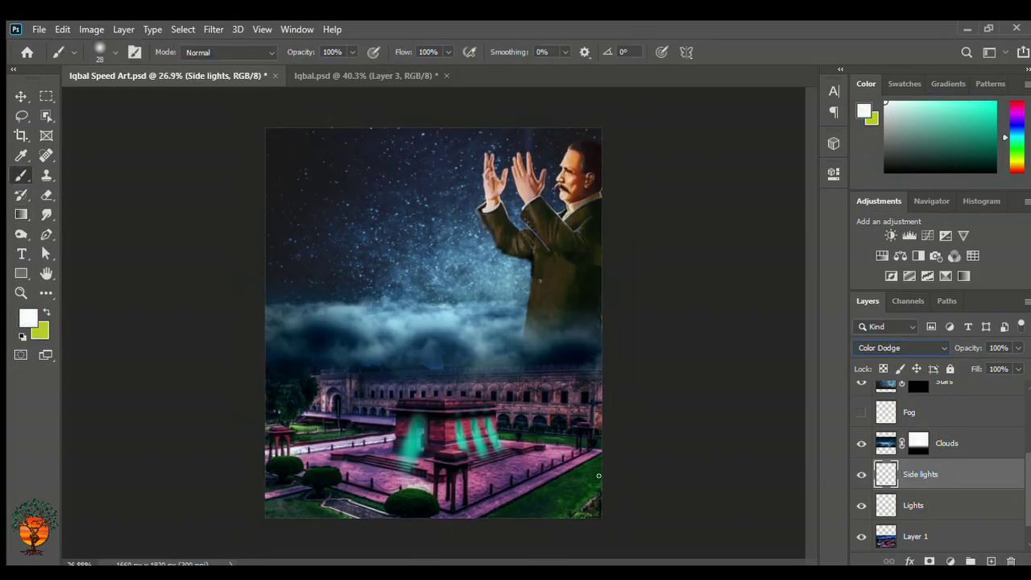
pyautogui.scroll(2, 439, 483)
pyautogui.scroll(8, 439, 484)
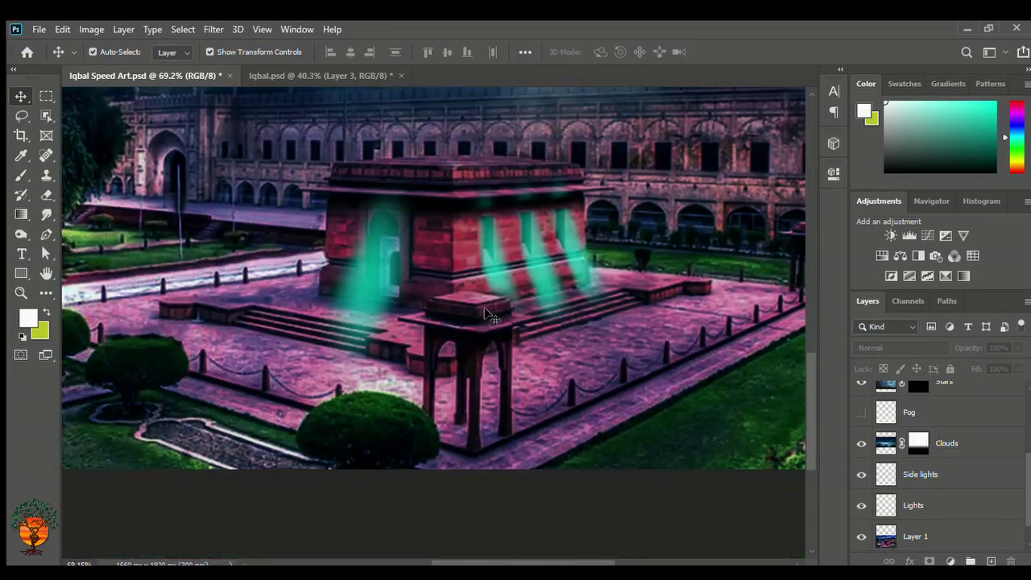
pyautogui.scroll(3, 439, 483)
pyautogui.click(435, 53)
pyautogui.write('5')
pyautogui.press('Return')
# Paint soft white glow inside the pavilion on Lights, then over the arch on Side lights.
pyautogui.click(910, 504)
pyautogui.moveTo(500, 408); pyautogui.dragTo(472, 414)
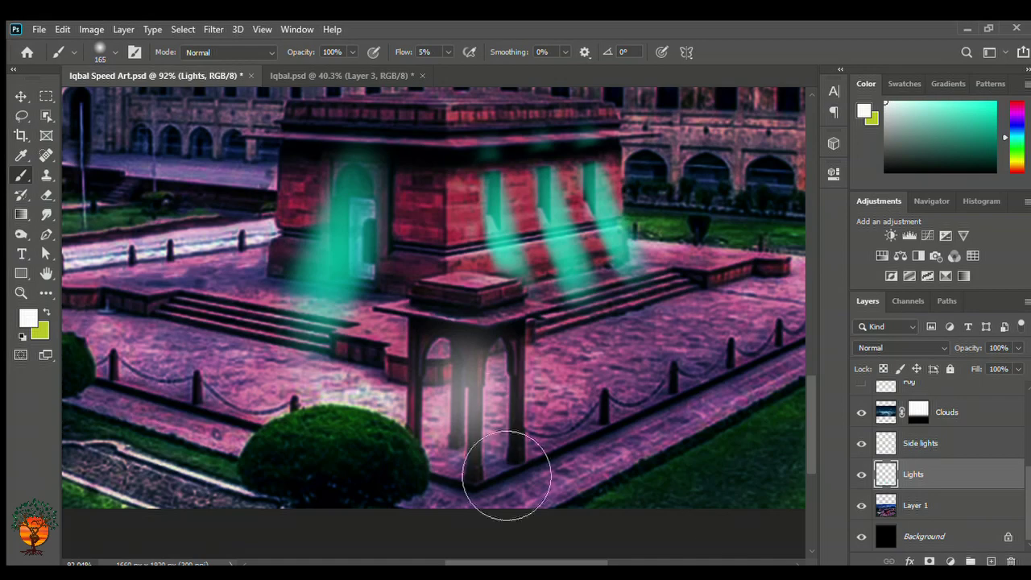
pyautogui.moveTo(511, 477)
pyautogui.mouseDown()
pyautogui.moveTo(488, 438)
pyautogui.moveTo(472, 442)
pyautogui.mouseUp()
pyautogui.moveTo(308, 333)
pyautogui.mouseDown()
pyautogui.moveTo(596, 494)
pyautogui.moveTo(424, 335)
pyautogui.mouseUp()
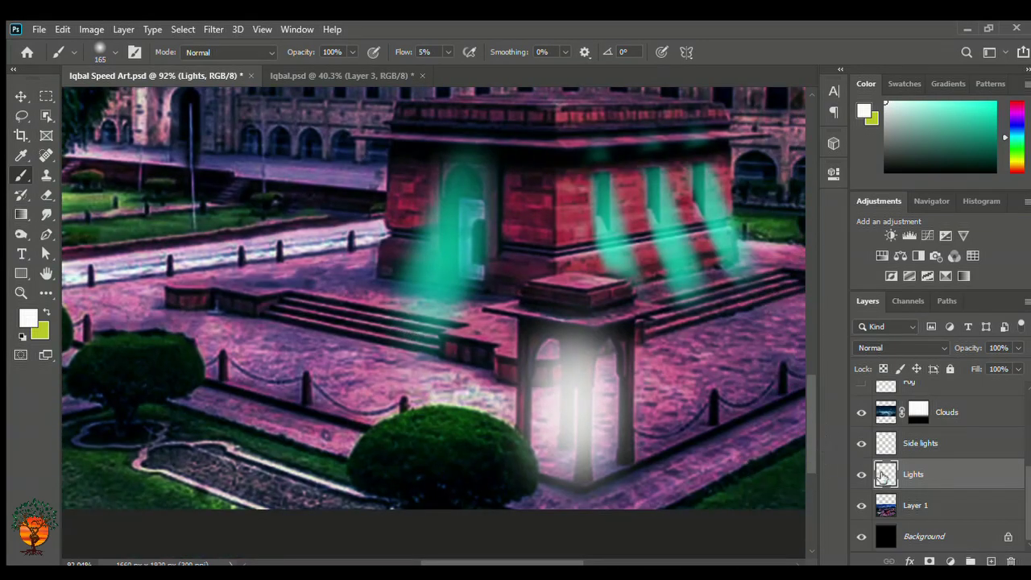
pyautogui.hotkey('ctrl', 't')
pyautogui.press('Escape')
pyautogui.press('v')
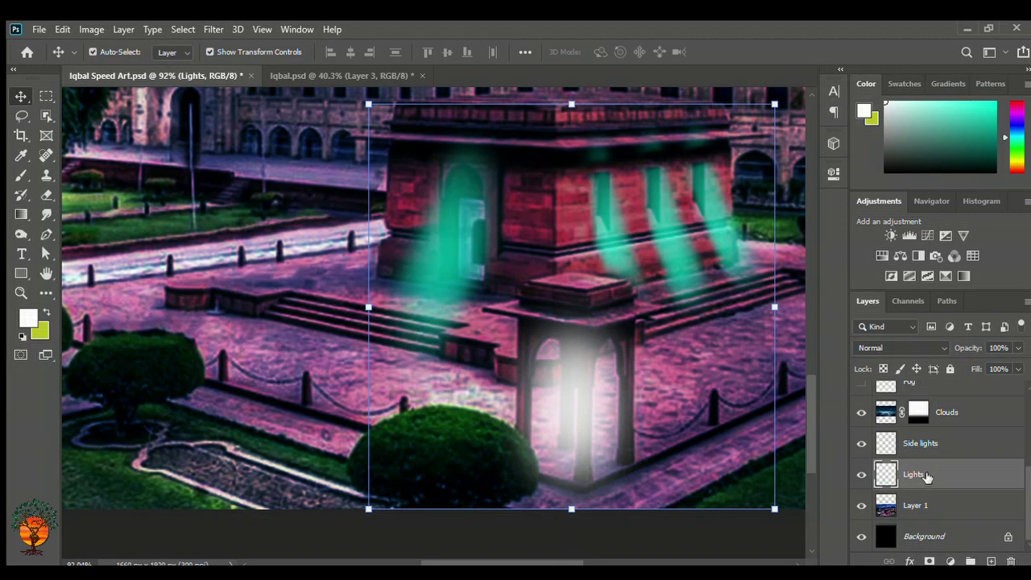
pyautogui.hotkey('ctrl', '[')
pyautogui.click(924, 451)
pyautogui.press('b')
pyautogui.moveTo(580, 346)
pyautogui.mouseDown()
pyautogui.moveTo(610, 564)
pyautogui.moveTo(621, 518)
pyautogui.moveTo(596, 428)
pyautogui.moveTo(599, 449)
pyautogui.moveTo(618, 413)
pyautogui.mouseUp()
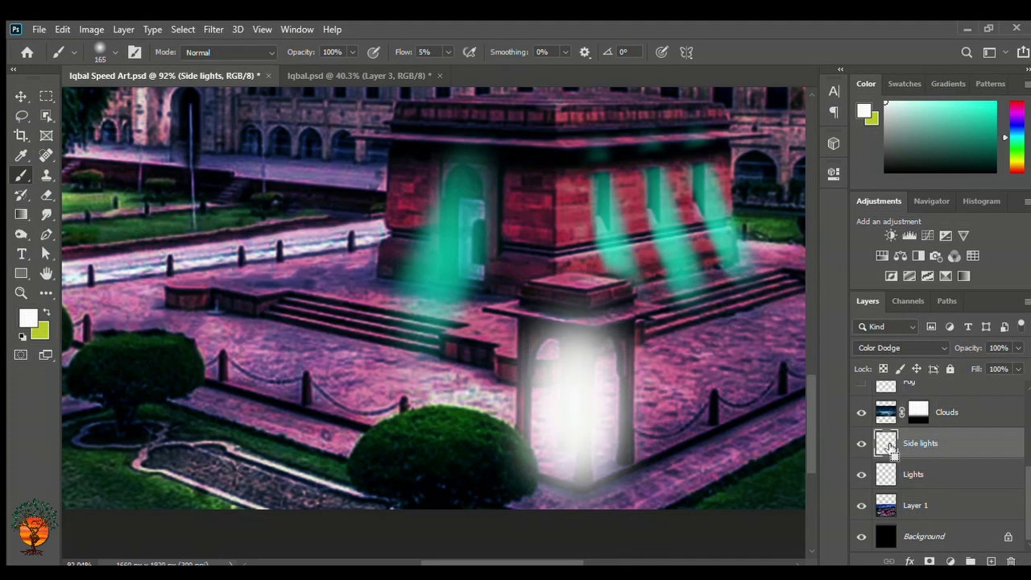
# Duplicate the pavilion glow and scale it onto the left lantern.
pyautogui.press('v')
pyautogui.hotkey('ctrl', 'j')
pyautogui.hotkey('ctrl', '-')
pyautogui.hotkey('ctrl', 't')
pyautogui.moveTo(633, 437); pyautogui.dragTo(437, 405)
pyautogui.hotkey('ctrl', '+')
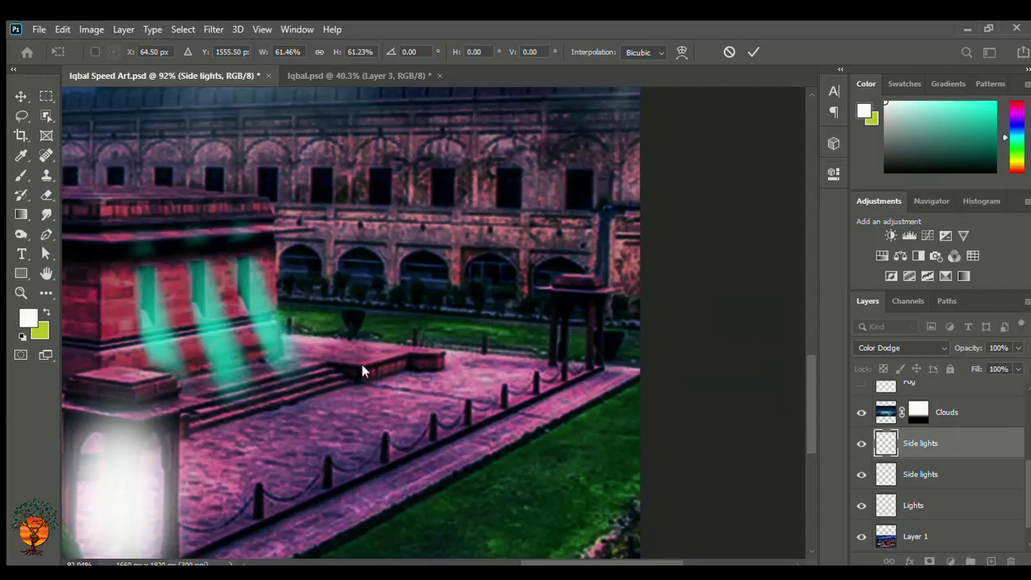
pyautogui.press('Return')
# Copy the glow onto the right pavilion, merge the three glow layers and add a mask.
pyautogui.hotkey('ctrl', 'j')
pyautogui.moveTo(129, 478); pyautogui.dragTo(565, 400)
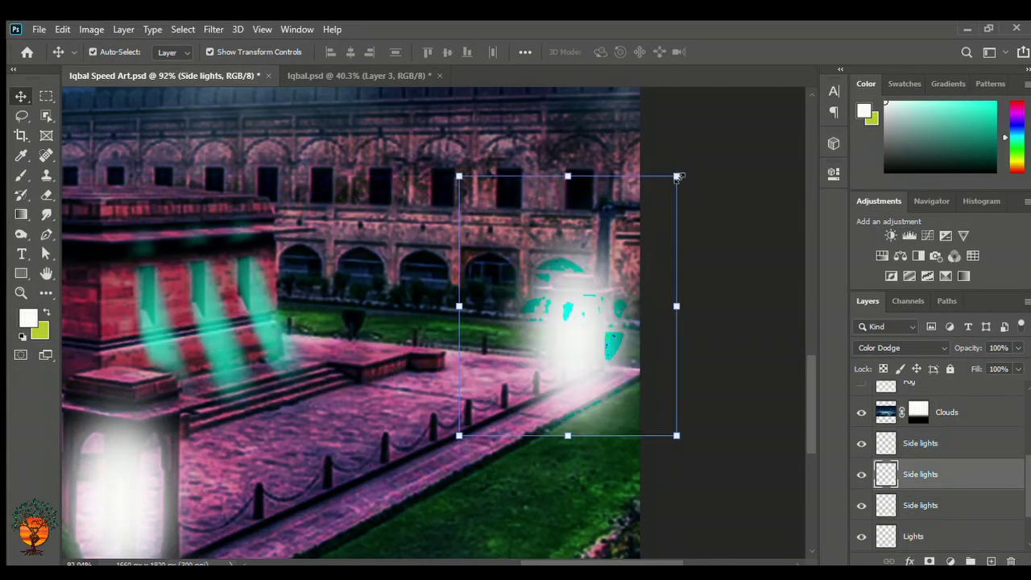
pyautogui.moveTo(673, 185); pyautogui.dragTo(622, 265)
pyautogui.moveTo(563, 355); pyautogui.dragTo(575, 355)
pyautogui.press('Return')
pyautogui.moveTo(341, 519); pyautogui.dragTo(727, 398)
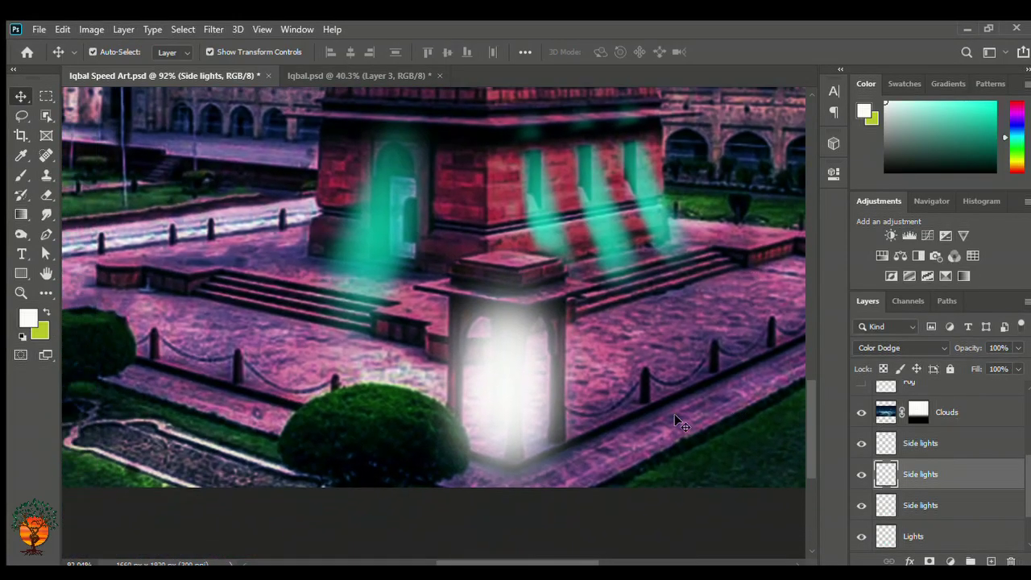
pyautogui.hotkey('ctrl', 'e')
pyautogui.hotkey('ctrl', 'e')
pyautogui.click(930, 562)
# With a small black brush, mask the glow off the middle pillar and left arch top.
pyautogui.press('b')
pyautogui.press('d')
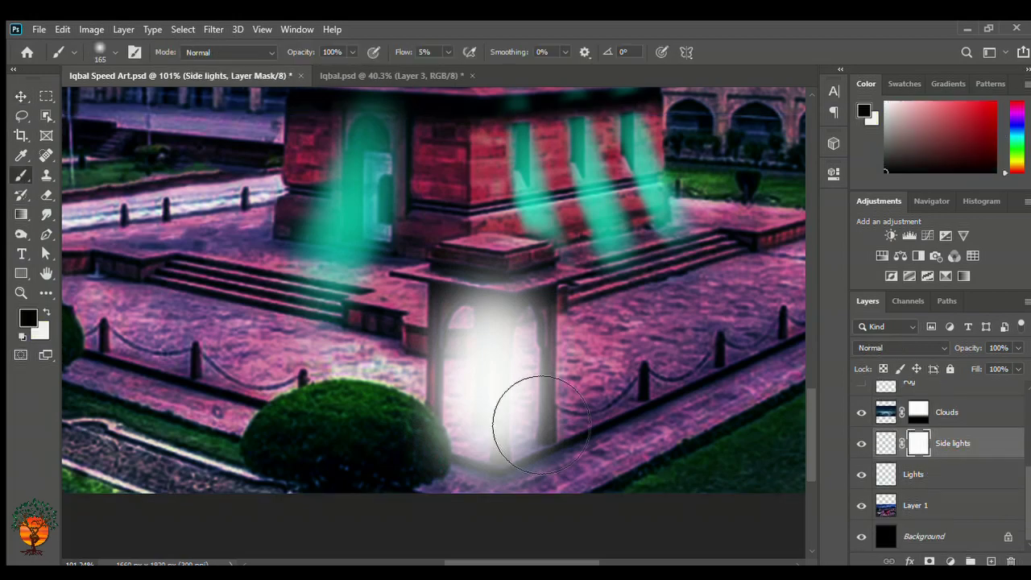
pyautogui.scroll(5, 524, 407)
pyautogui.moveTo(497, 408); pyautogui.dragTo(362, 432)
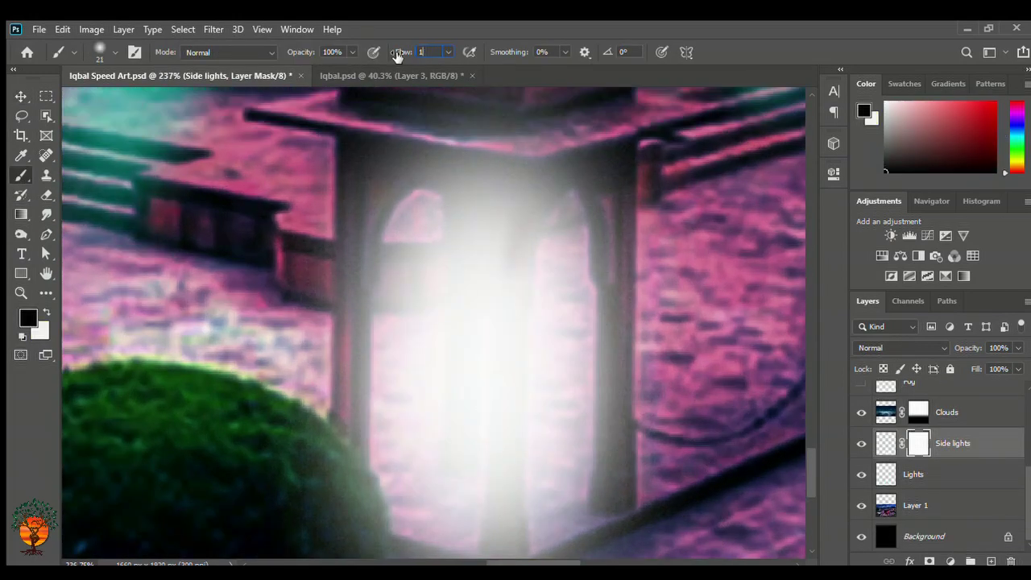
pyautogui.moveTo(526, 232)
pyautogui.mouseDown()
pyautogui.moveTo(568, 157)
pyautogui.moveTo(515, 246)
pyautogui.mouseUp()
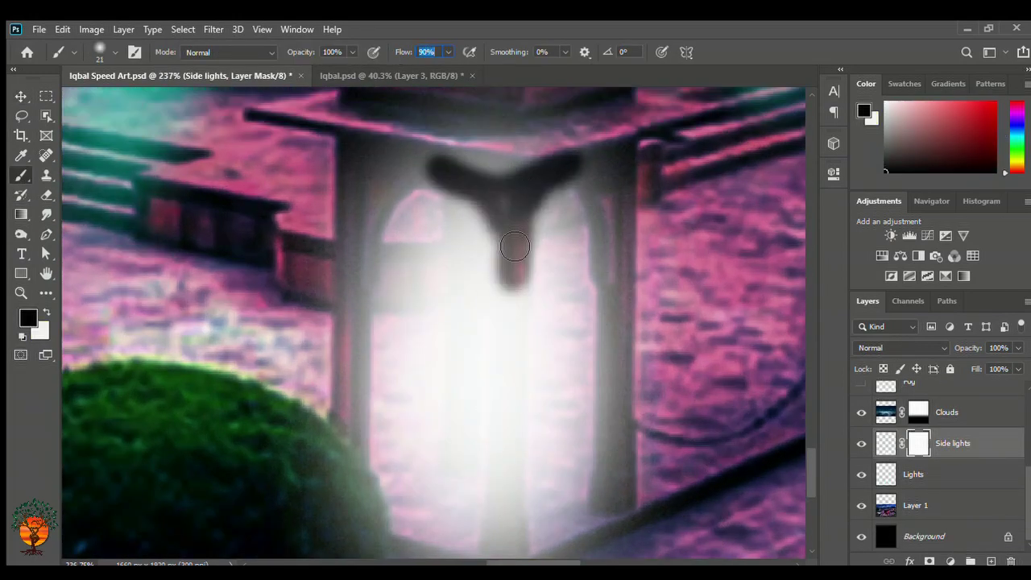
pyautogui.keyDown('shift'); pyautogui.click(511, 524); pyautogui.keyUp('shift')
pyautogui.moveTo(511, 523)
pyautogui.mouseDown()
pyautogui.moveTo(510, 551)
pyautogui.moveTo(491, 222)
pyautogui.mouseUp()
pyautogui.moveTo(522, 274); pyautogui.dragTo(525, 545)
pyautogui.moveTo(472, 166)
pyautogui.mouseDown()
pyautogui.moveTo(391, 212)
pyautogui.moveTo(369, 251)
pyautogui.moveTo(536, 145)
pyautogui.moveTo(592, 161)
pyautogui.mouseUp()
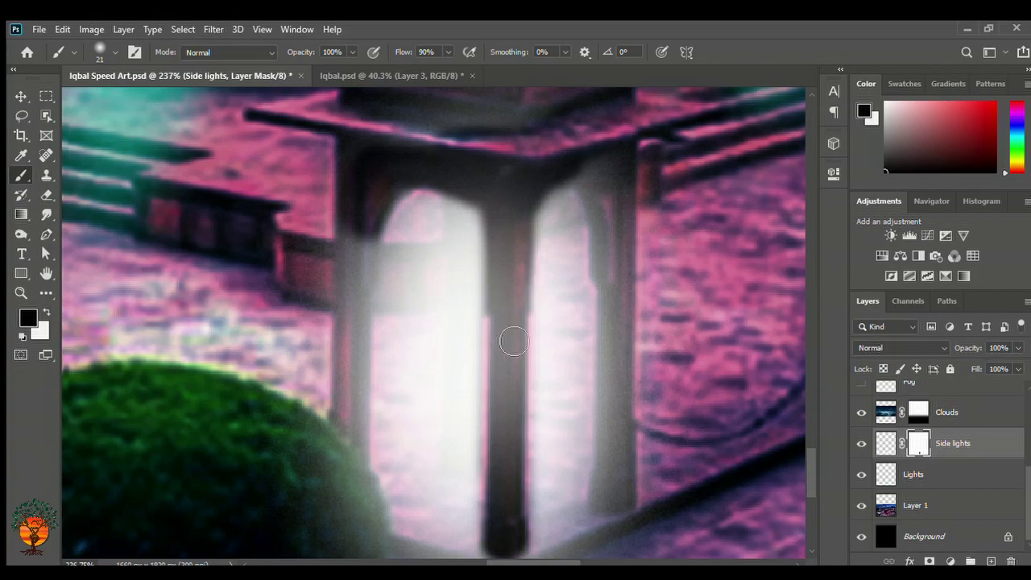
# Darken the pillar edges, arch edge, arch top and roof underside on the mask.
pyautogui.scroll(-3, 512, 338)
pyautogui.scroll(-2, 518, 253)
pyautogui.scroll(-1, 457, 263)
pyautogui.scroll(3, 451, 532)
pyautogui.moveTo(384, 279); pyautogui.dragTo(382, 422)
pyautogui.scroll(-5, 381, 423)
pyautogui.scroll(3, 395, 298)
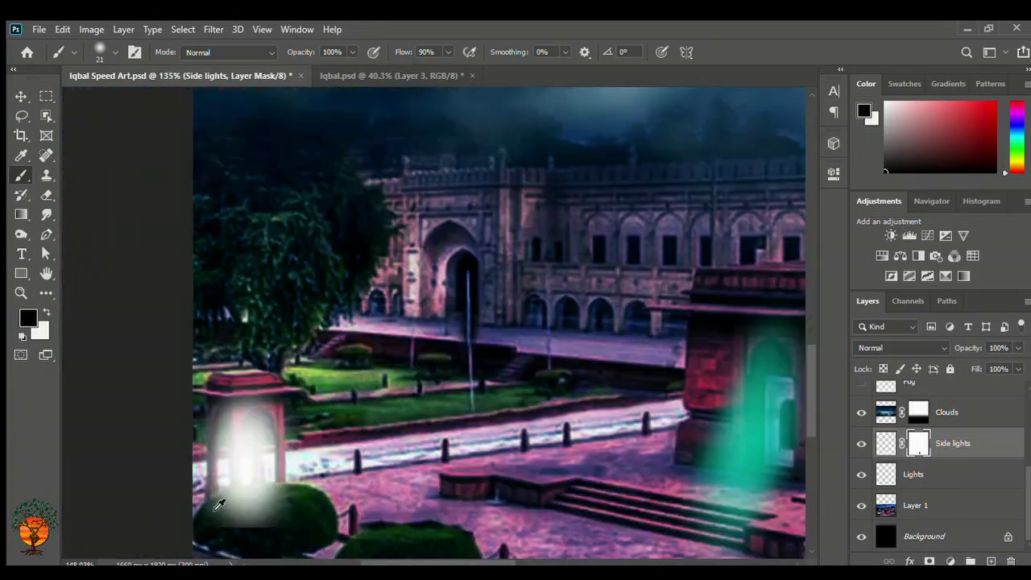
pyautogui.scroll(3, 295, 263)
pyautogui.click(271, 250)
pyautogui.keyDown('shift'); pyautogui.click(274, 472); pyautogui.keyUp('shift')
pyautogui.moveTo(266, 244); pyautogui.dragTo(429, 235)
pyautogui.moveTo(436, 489)
pyautogui.mouseDown()
pyautogui.moveTo(437, 230)
pyautogui.moveTo(428, 483)
pyautogui.moveTo(269, 233)
pyautogui.moveTo(464, 189)
pyautogui.mouseUp()
# Keep the front bush and the lantern's left pillar dark in front of the glow.
pyautogui.scroll(-5, 213, 243)
pyautogui.scroll(1, 228, 478)
pyautogui.scroll(3, 285, 460)
pyautogui.moveTo(285, 460)
pyautogui.mouseDown()
pyautogui.moveTo(448, 426)
pyautogui.moveTo(423, 546)
pyautogui.mouseUp()
pyautogui.press(']')
pyautogui.press(']')
pyautogui.press(']')
pyautogui.scroll(-5, 424, 545)
pyautogui.scroll(3, 193, 439)
pyautogui.scroll(3, 193, 440)
pyautogui.press('[')
pyautogui.press('[')
pyautogui.press('[')
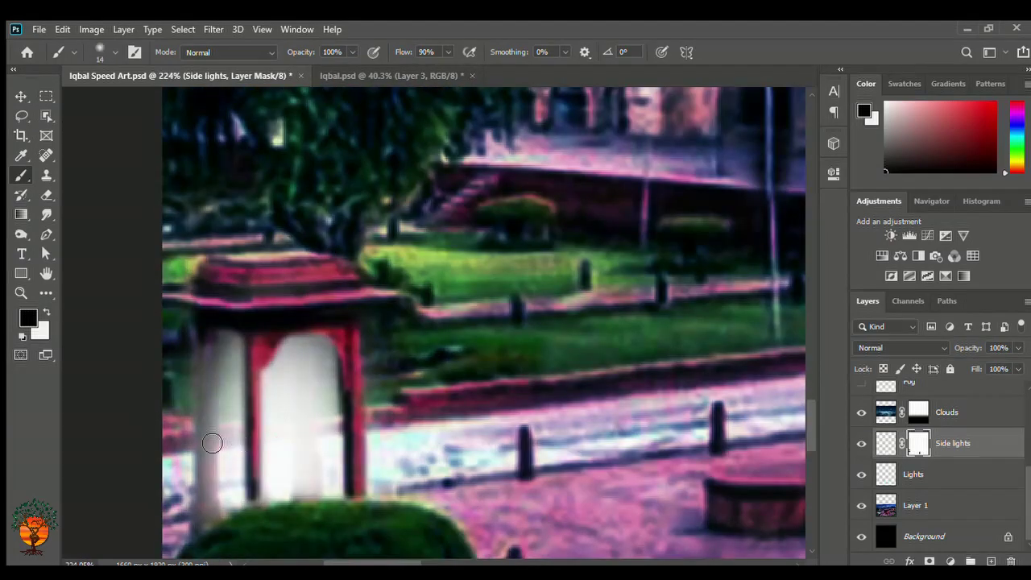
pyautogui.scroll(2, 239, 442)
pyautogui.moveTo(228, 269)
pyautogui.mouseDown()
pyautogui.moveTo(249, 237)
pyautogui.moveTo(249, 306)
pyautogui.moveTo(247, 225)
pyautogui.moveTo(284, 437)
pyautogui.mouseUp()
# Switch the brush to white and begin typing the Urdu verse.
pyautogui.press('x')
pyautogui.scroll(-5, 283, 437)
pyautogui.scroll(4, 396, 341)
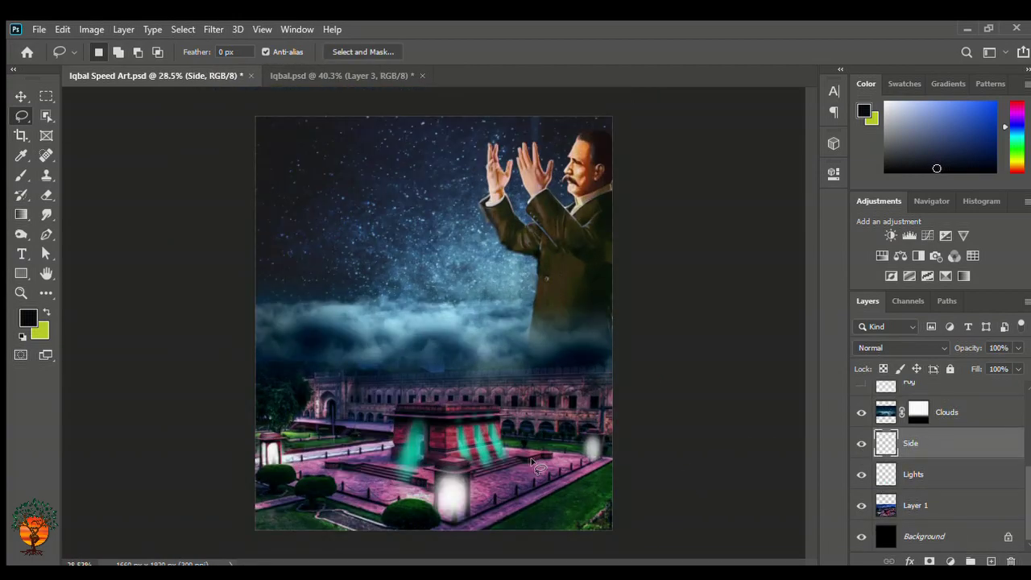
pyautogui.write('جمیعشق')
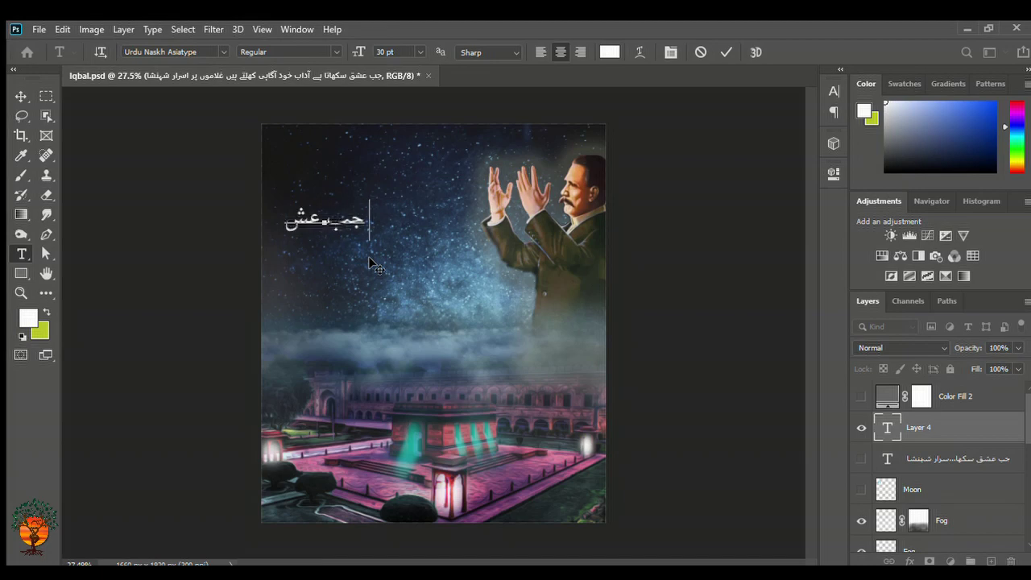
pyautogui.write(' س')
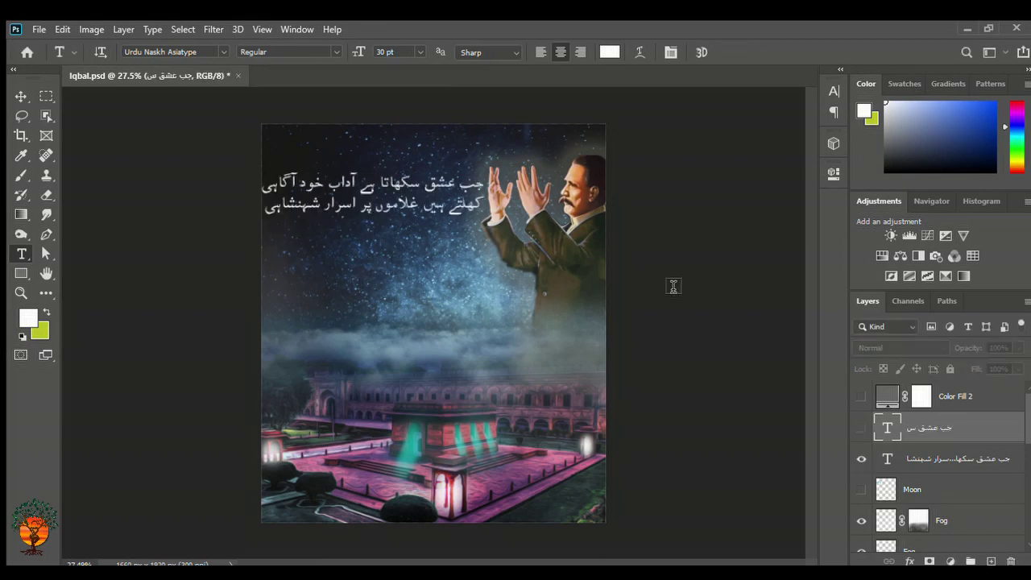
# Set the verse to the AA Sameer Armaa font at 20 pt with wider line spacing.
pyautogui.press('Down')
pyautogui.press('Down')
pyautogui.press('Down')
pyautogui.press('Up')
pyautogui.write('20')
pyautogui.press('Return')
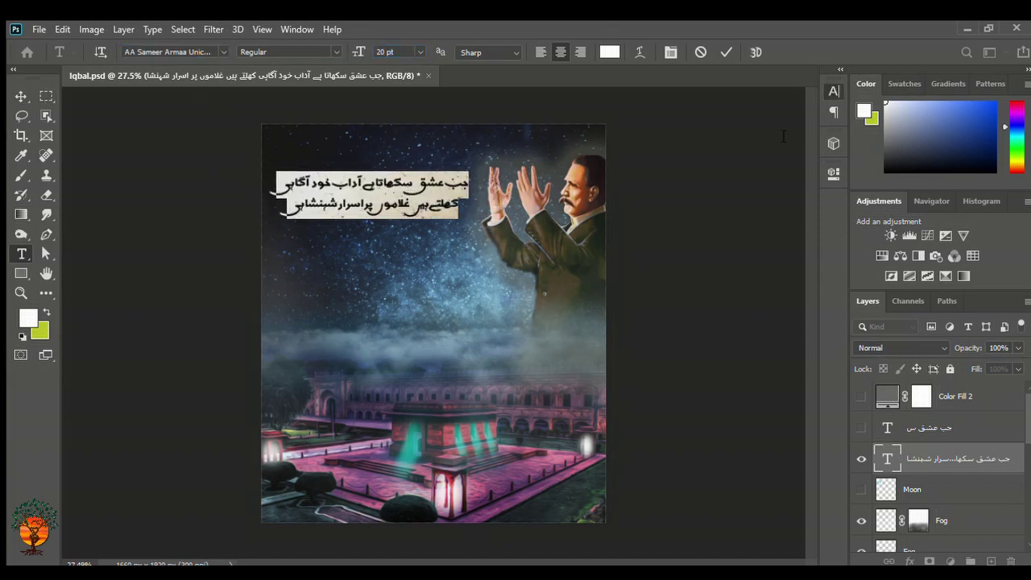
pyautogui.hotkey('ctrl', 'alt', 'Down')
pyautogui.hotkey('ctrl', 'Return')
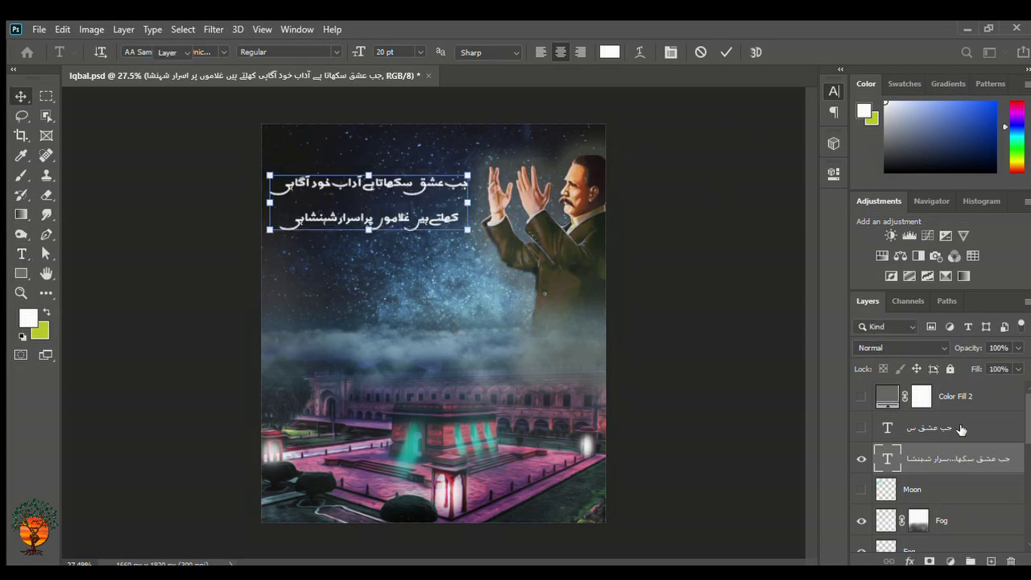
# Give the verse Stroke and Outer Glow, drop the shadow, enlarge it and place it top-left.
pyautogui.press('v')
pyautogui.doubleClick(1013, 428)
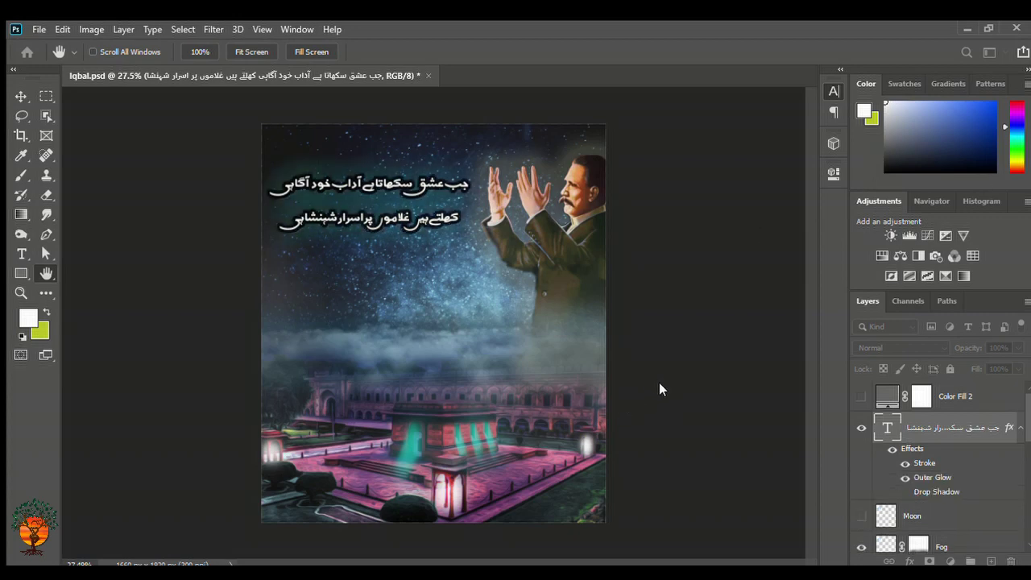
pyautogui.hotkey('ctrl', 't')
pyautogui.moveTo(472, 234); pyautogui.dragTo(479, 239)
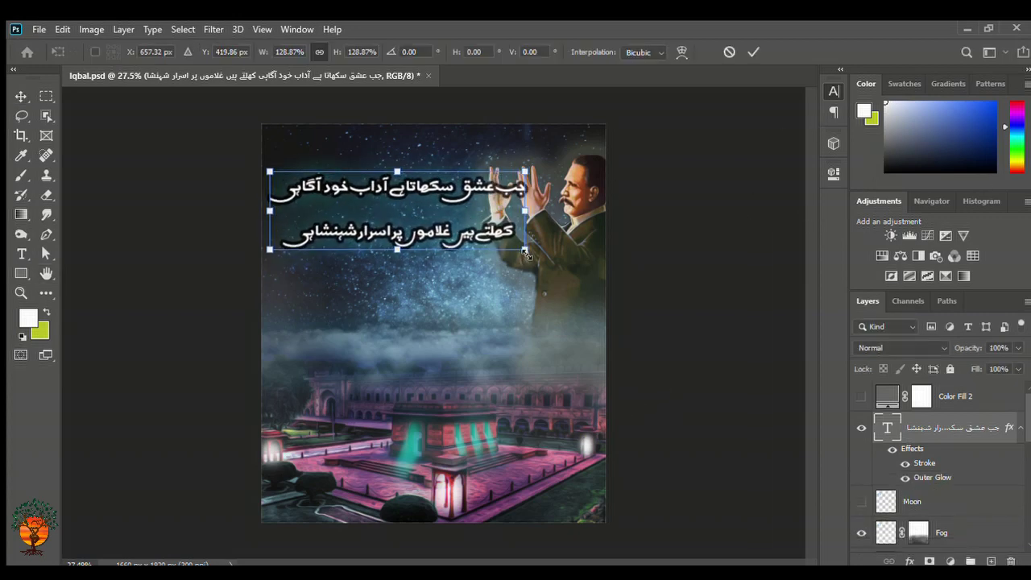
pyautogui.moveTo(478, 238); pyautogui.dragTo(484, 240)
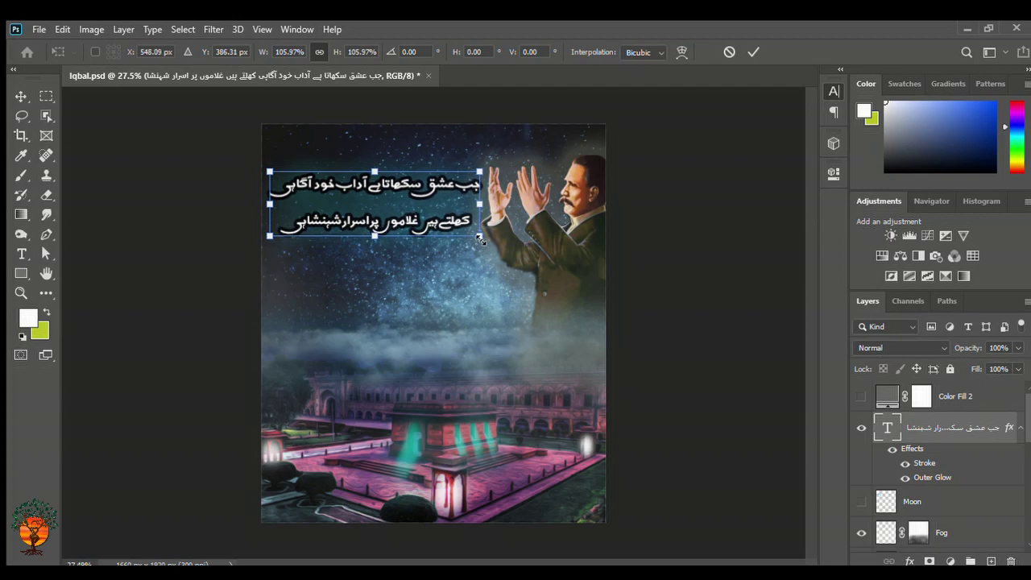
pyautogui.moveTo(436, 182)
pyautogui.mouseDown()
pyautogui.moveTo(452, 216)
pyautogui.moveTo(423, 141)
pyautogui.mouseUp()
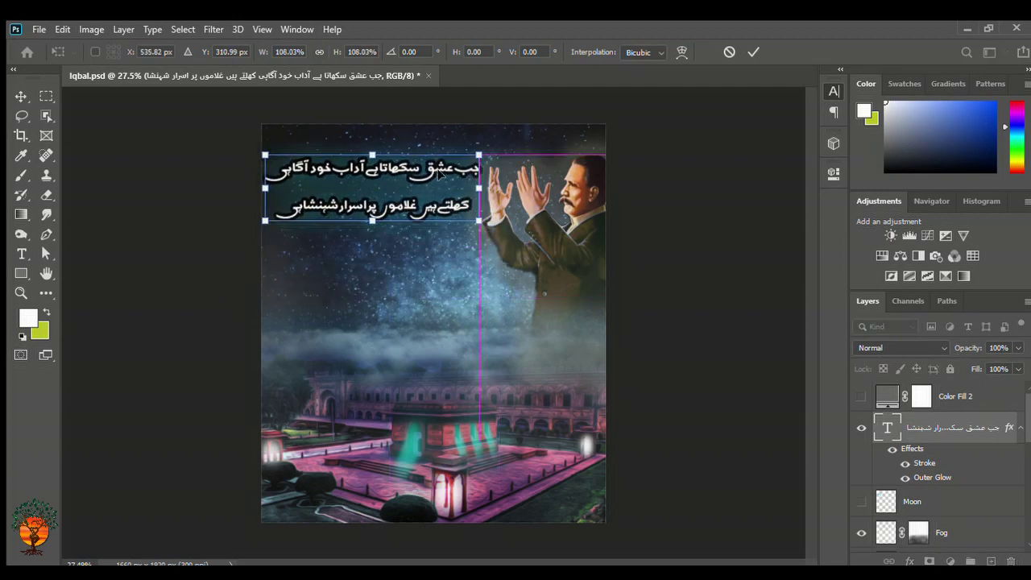
pyautogui.click(753, 51)
pyautogui.click(323, 163)
pyautogui.hotkey('ctrl', '-')
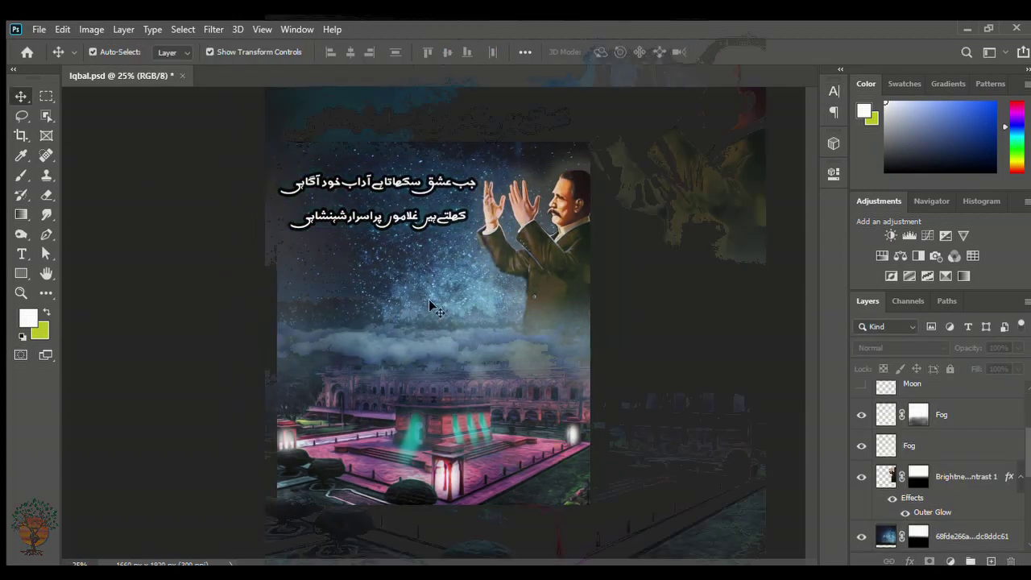